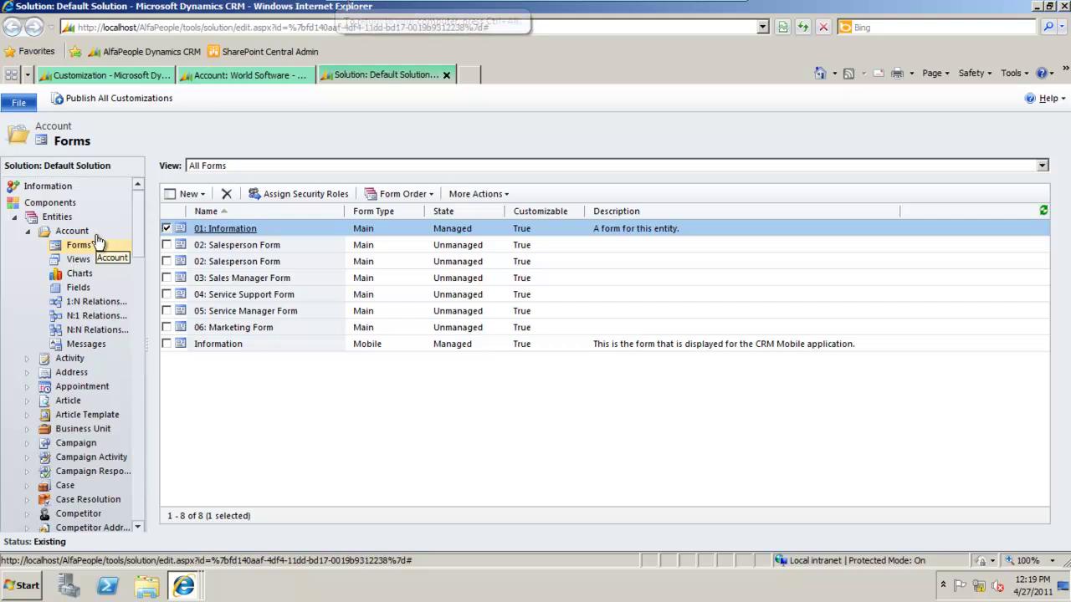
{"action": "left_click", "coordinate": [315, 249]}
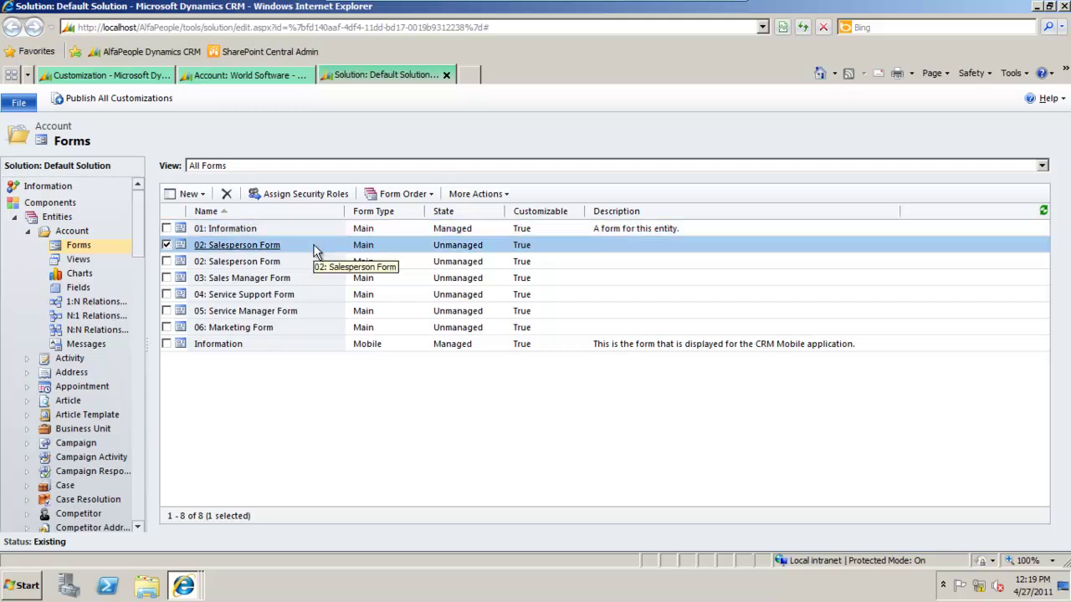
{"action": "left_click", "coordinate": [331, 281]}
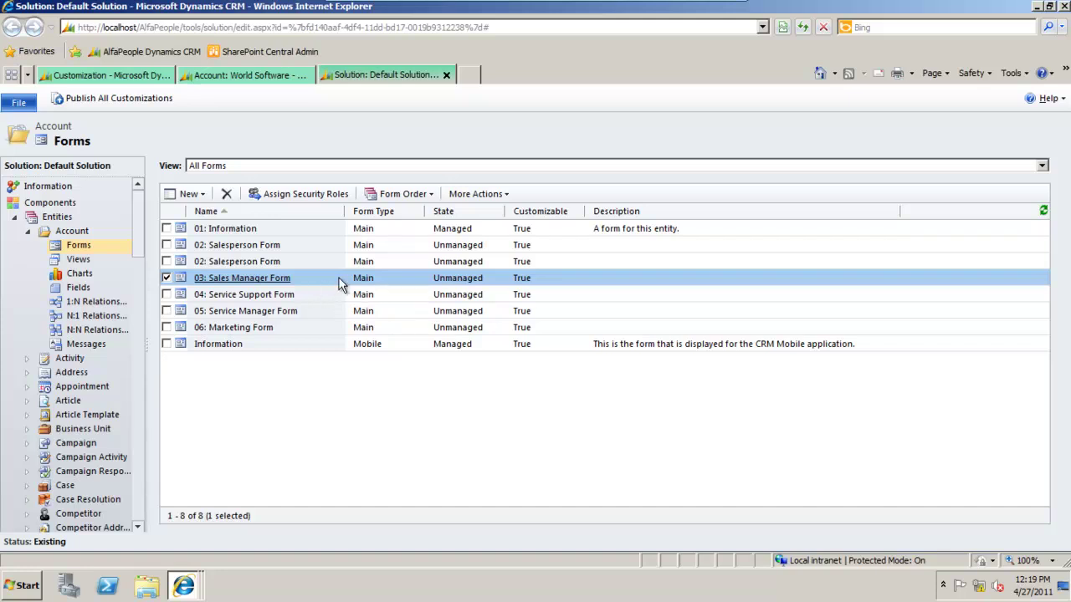
{"action": "left_click", "coordinate": [335, 298]}
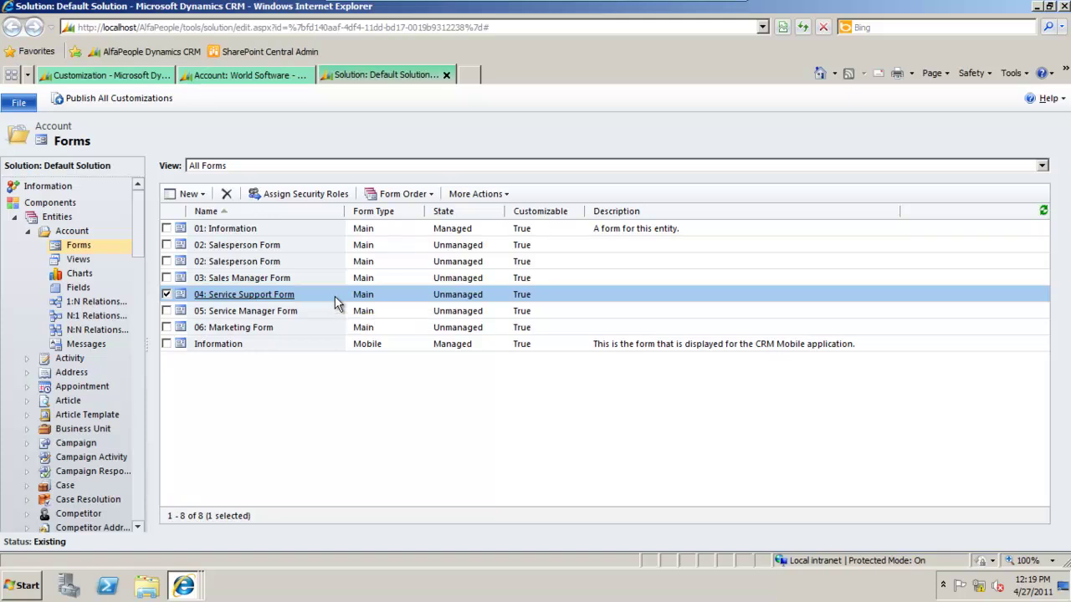
{"action": "left_click", "coordinate": [335, 316]}
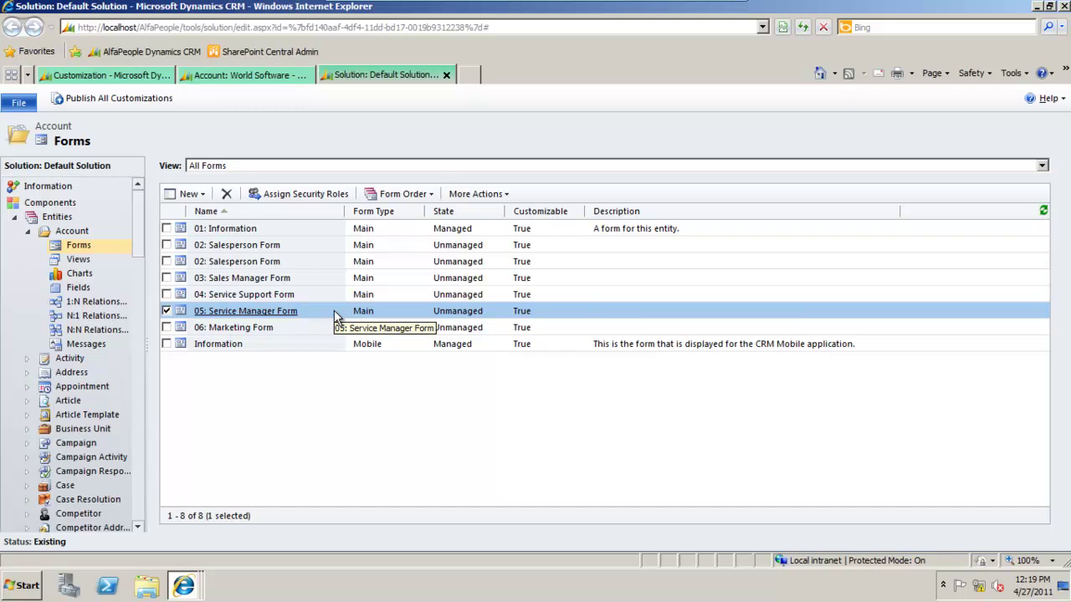
{"action": "left_click", "coordinate": [332, 328]}
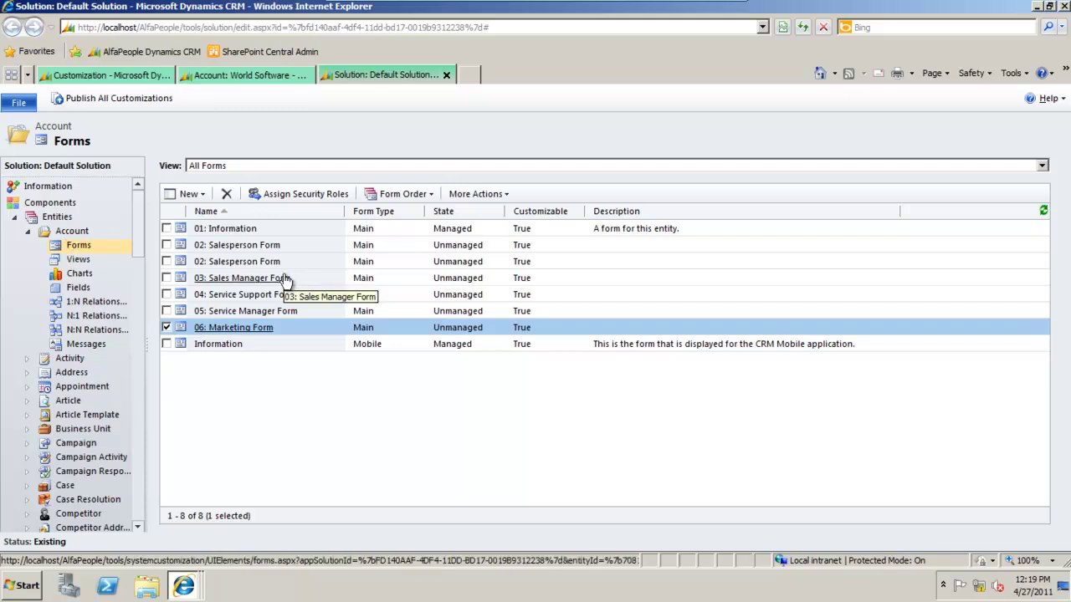
- Bring up the World Software account and scroll through its 01: Information form and back to the top
{"action": "left_click", "coordinate": [238, 74]}
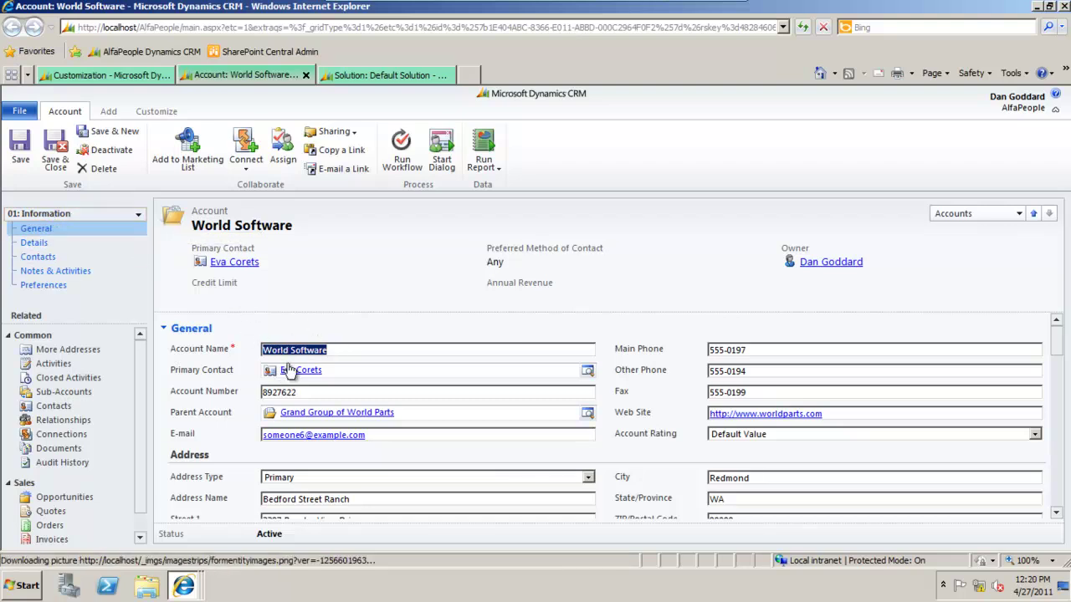
{"action": "scroll", "coordinate": [380, 412], "scroll_direction": "down", "scroll_amount": 1}
{"action": "scroll", "coordinate": [357, 421], "scroll_direction": "down", "scroll_amount": 1}
{"action": "scroll", "coordinate": [362, 427], "scroll_direction": "down", "scroll_amount": 5}
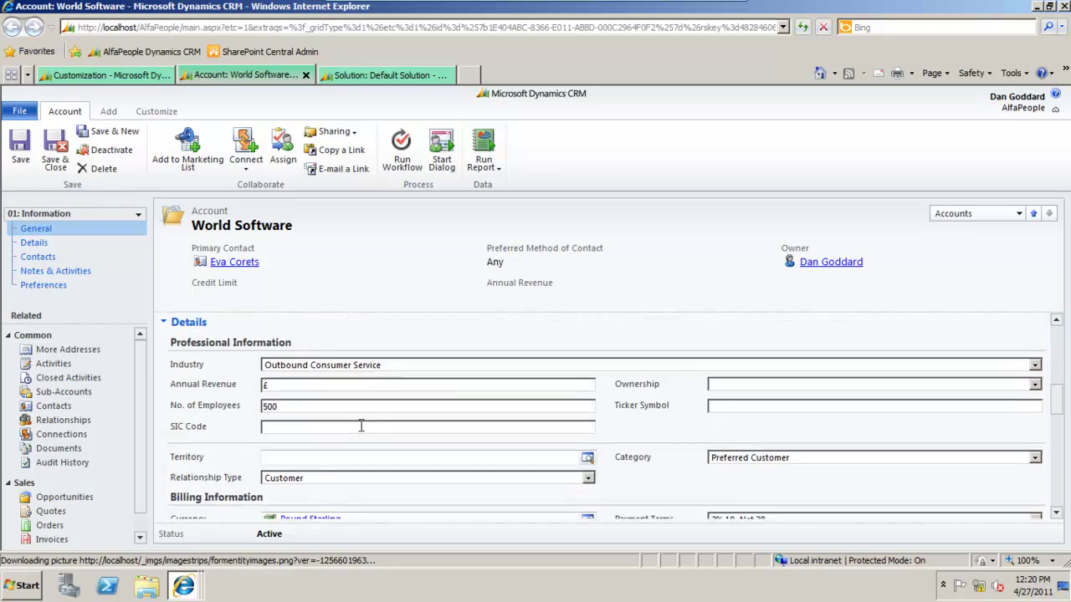
{"action": "scroll", "coordinate": [361, 427], "scroll_direction": "down", "scroll_amount": 6}
{"action": "scroll", "coordinate": [365, 431], "scroll_direction": "down", "scroll_amount": 2}
{"action": "scroll", "coordinate": [369, 435], "scroll_direction": "up", "scroll_amount": 6}
{"action": "scroll", "coordinate": [369, 432], "scroll_direction": "up", "scroll_amount": 4}
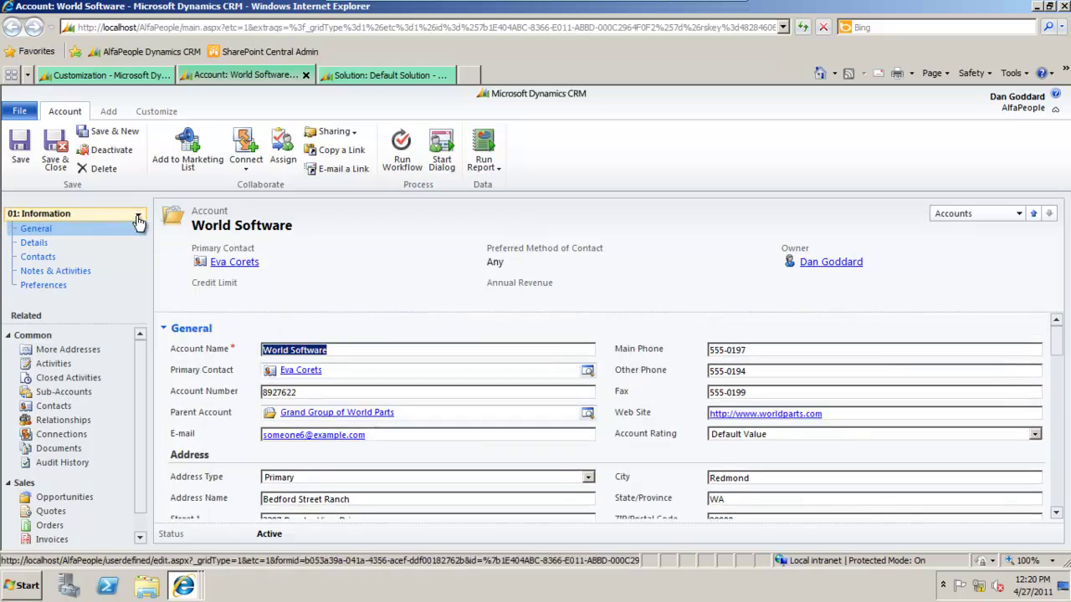
- View World Software in 02: Salesperson Form with General and My Open Opportunities collapsed, down to the charts
{"action": "left_click", "coordinate": [138, 219]}
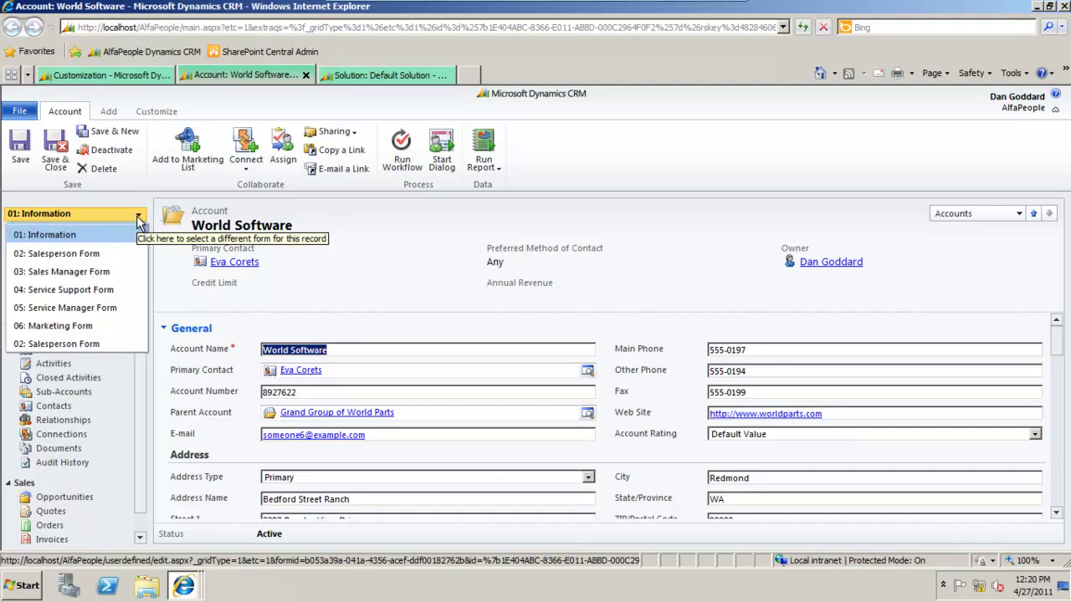
{"action": "left_click", "coordinate": [88, 255]}
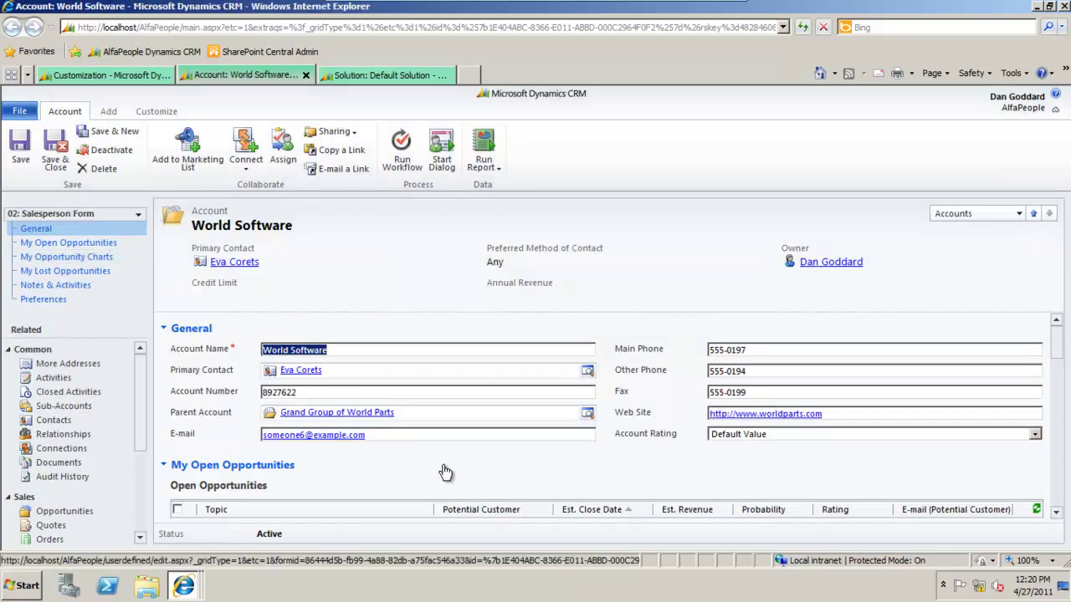
{"action": "left_click", "coordinate": [166, 332]}
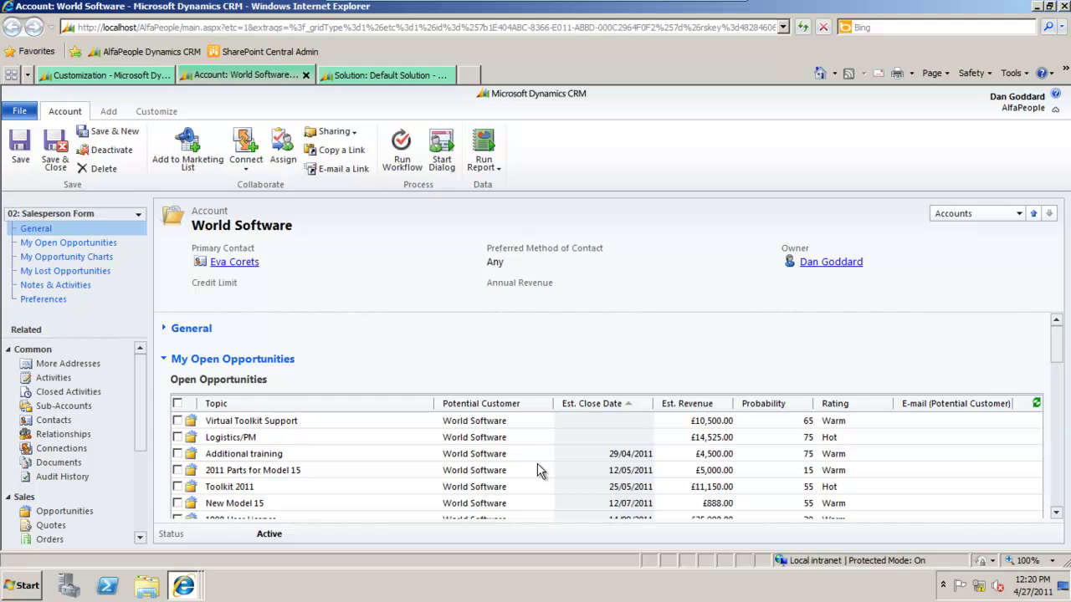
{"action": "left_click", "coordinate": [164, 361]}
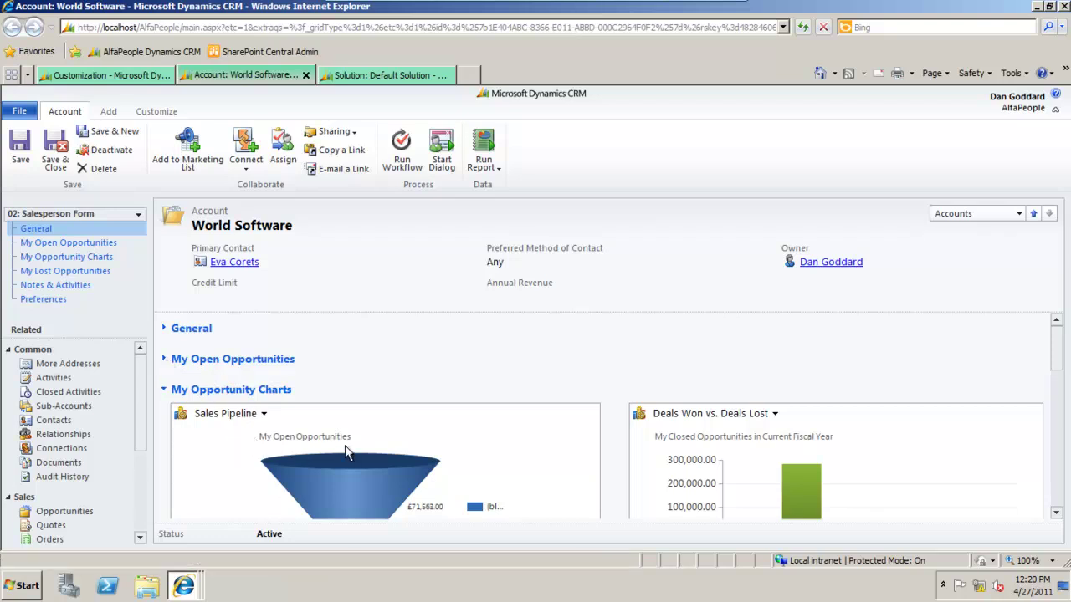
{"action": "scroll", "coordinate": [345, 445], "scroll_direction": "down", "scroll_amount": 2}
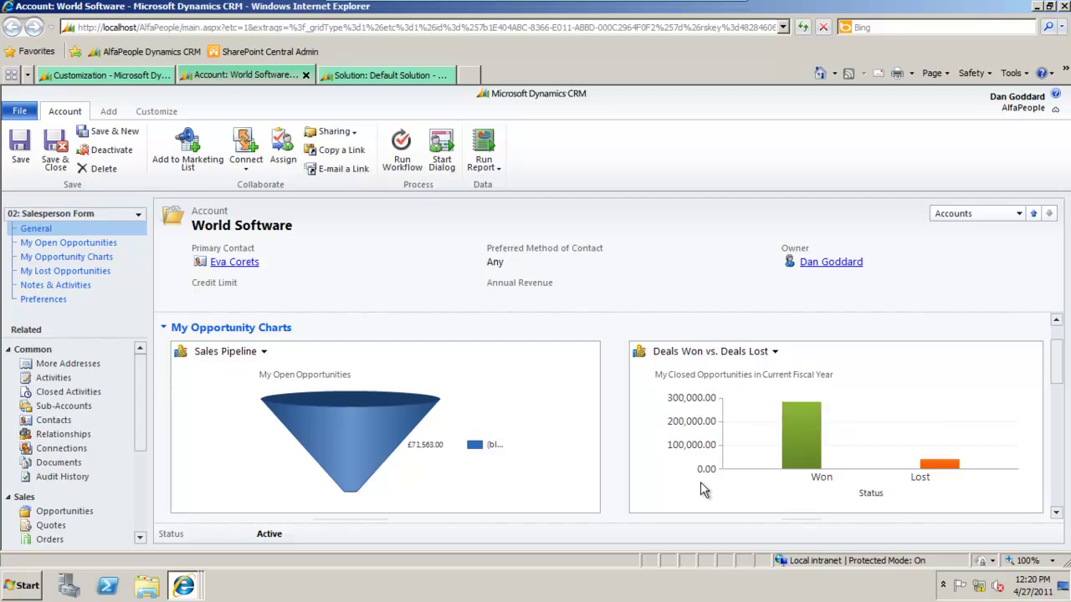
{"action": "scroll", "coordinate": [393, 439], "scroll_direction": "down", "scroll_amount": 4}
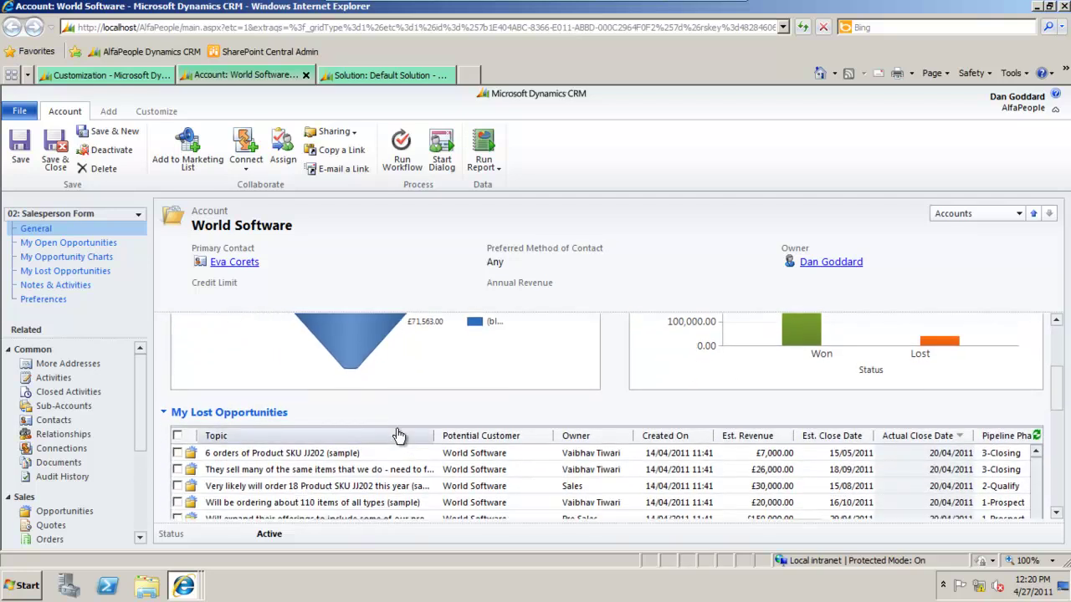
{"action": "scroll", "coordinate": [399, 435], "scroll_direction": "down", "scroll_amount": 3}
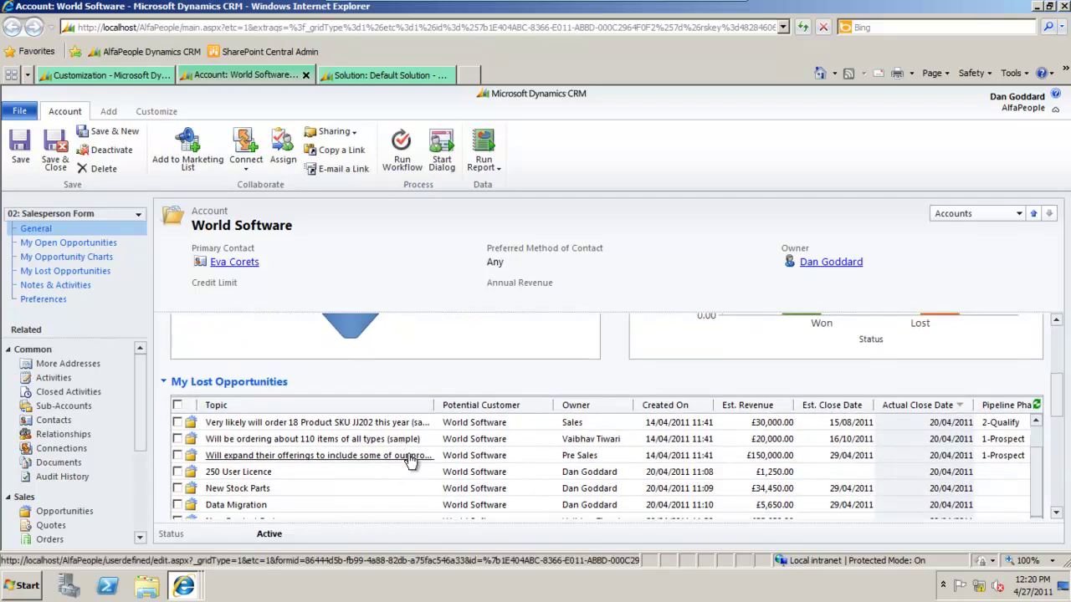
{"action": "scroll", "coordinate": [410, 461], "scroll_direction": "down", "scroll_amount": 2}
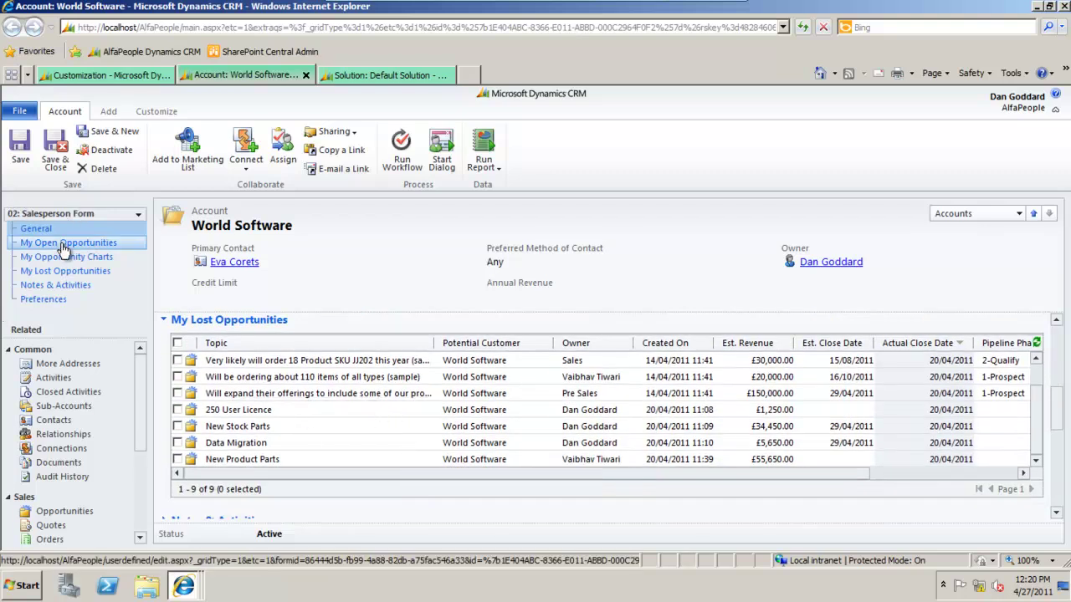
- View World Software in 03: Sales Manager Form with General and Open Opportunities collapsed, down to the charts
{"action": "left_click", "coordinate": [139, 216]}
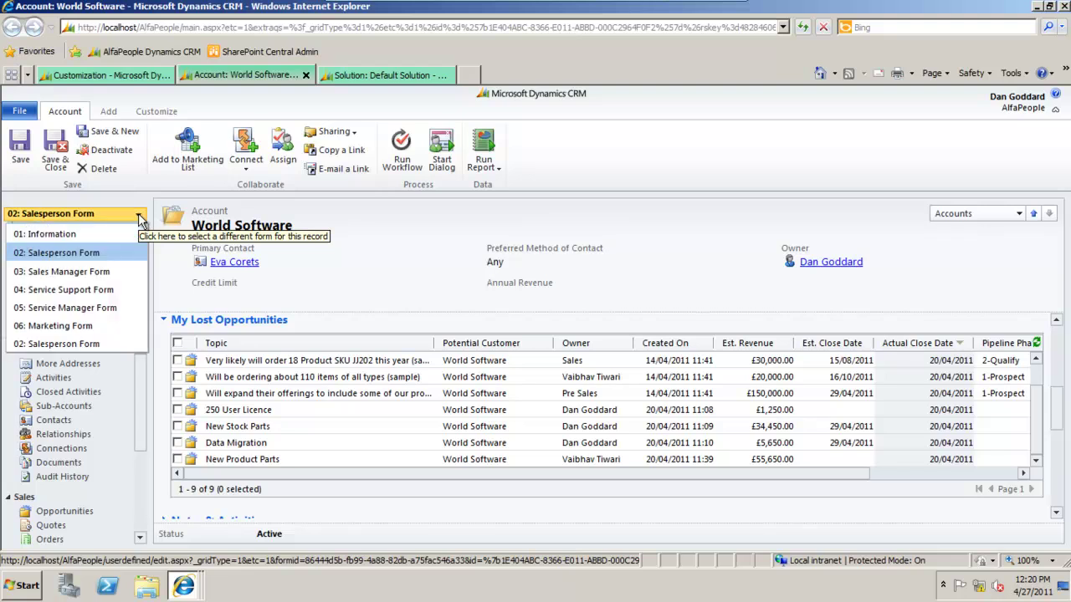
{"action": "left_click", "coordinate": [115, 274]}
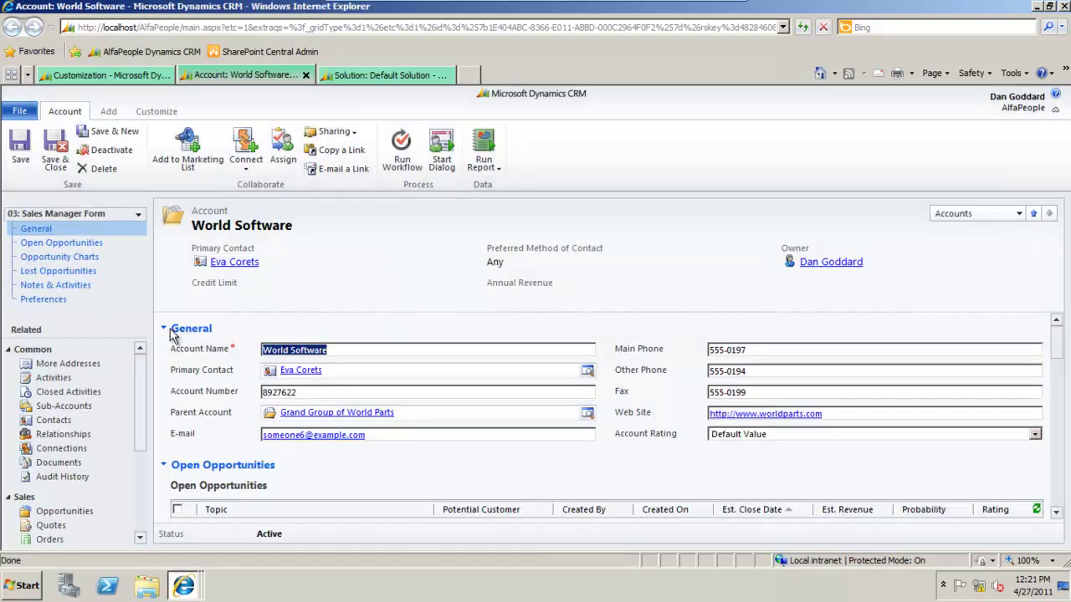
{"action": "left_click", "coordinate": [167, 328]}
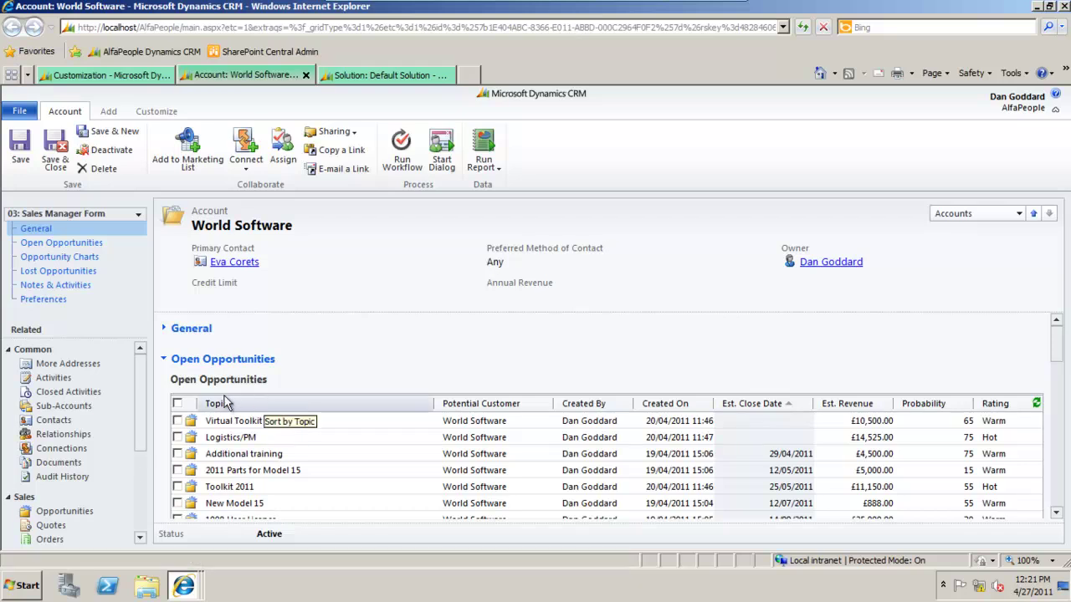
{"action": "left_click", "coordinate": [167, 360]}
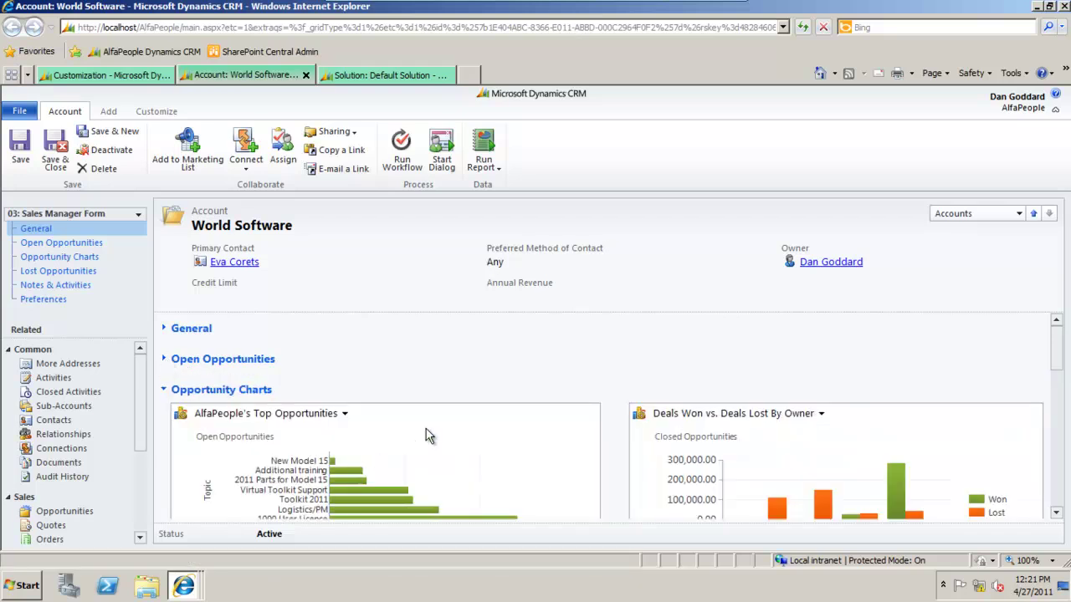
{"action": "scroll", "coordinate": [446, 428], "scroll_direction": "down", "scroll_amount": 1}
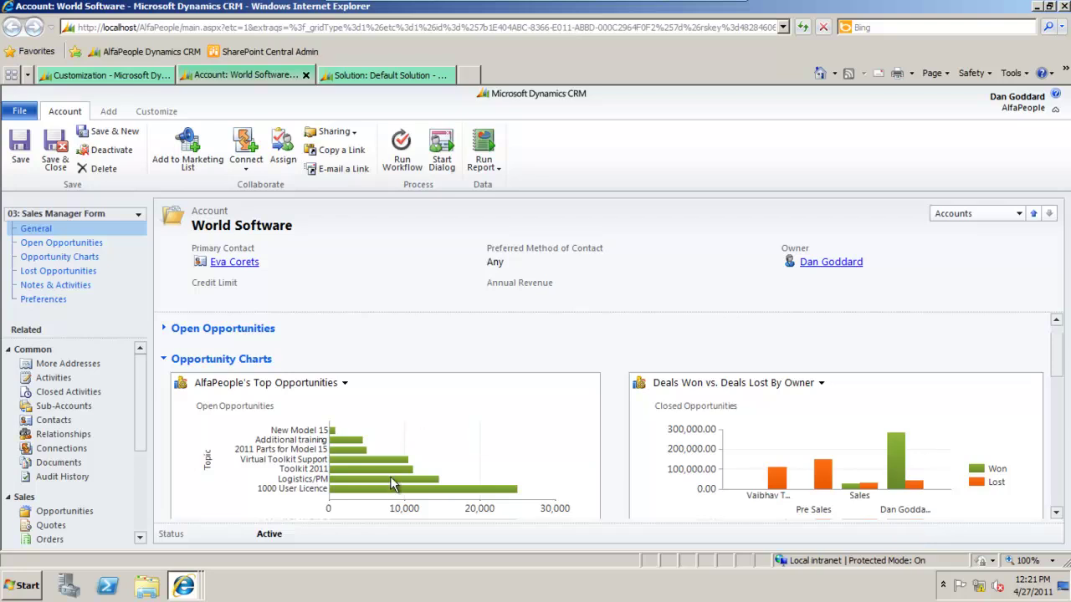
{"action": "scroll", "coordinate": [393, 483], "scroll_direction": "down", "scroll_amount": 4}
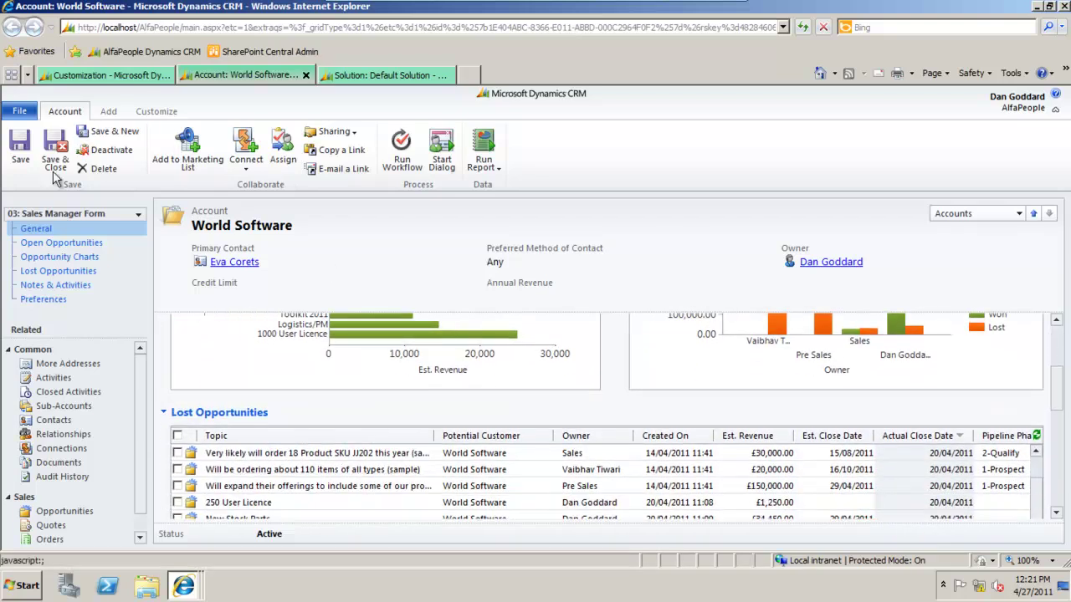
- Switch World Software to the 04: Service Support Form and collapse General and My Open Cases
{"action": "left_click", "coordinate": [120, 219]}
{"action": "left_click", "coordinate": [92, 293]}
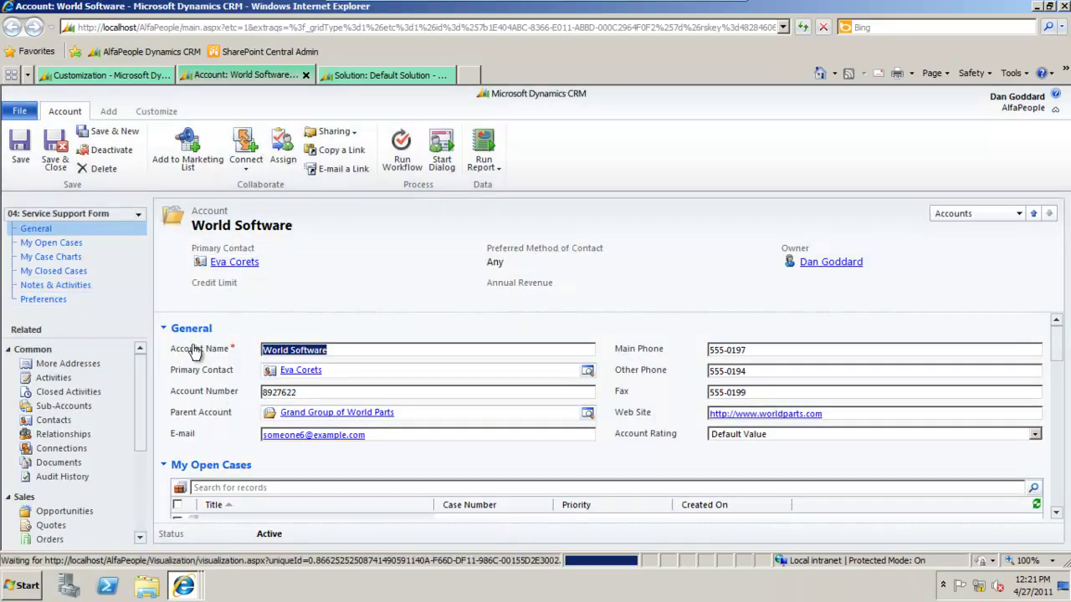
{"action": "left_click", "coordinate": [164, 331]}
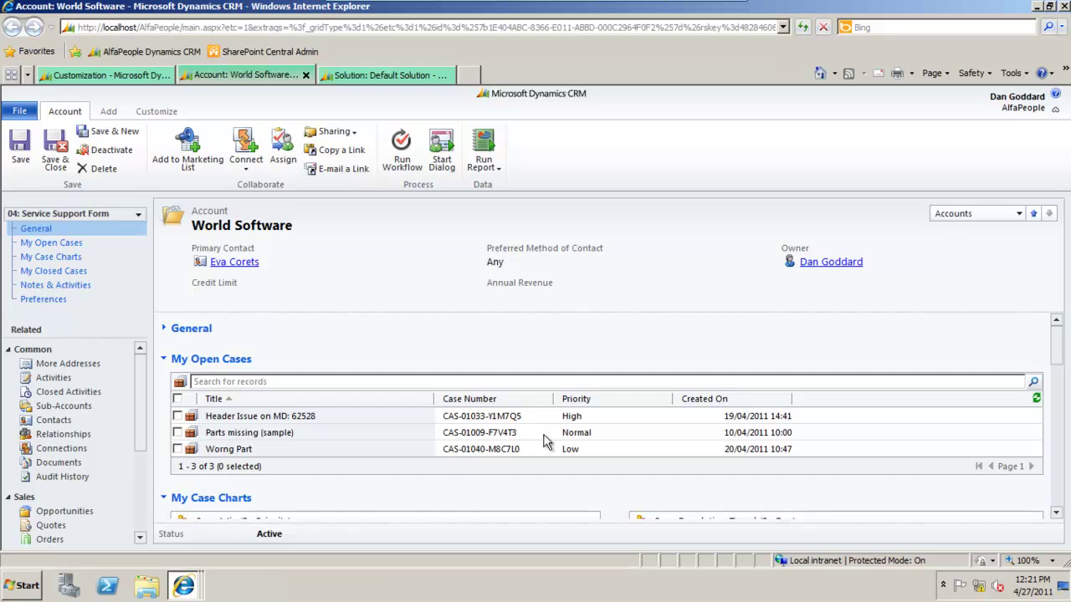
{"action": "left_click", "coordinate": [165, 361]}
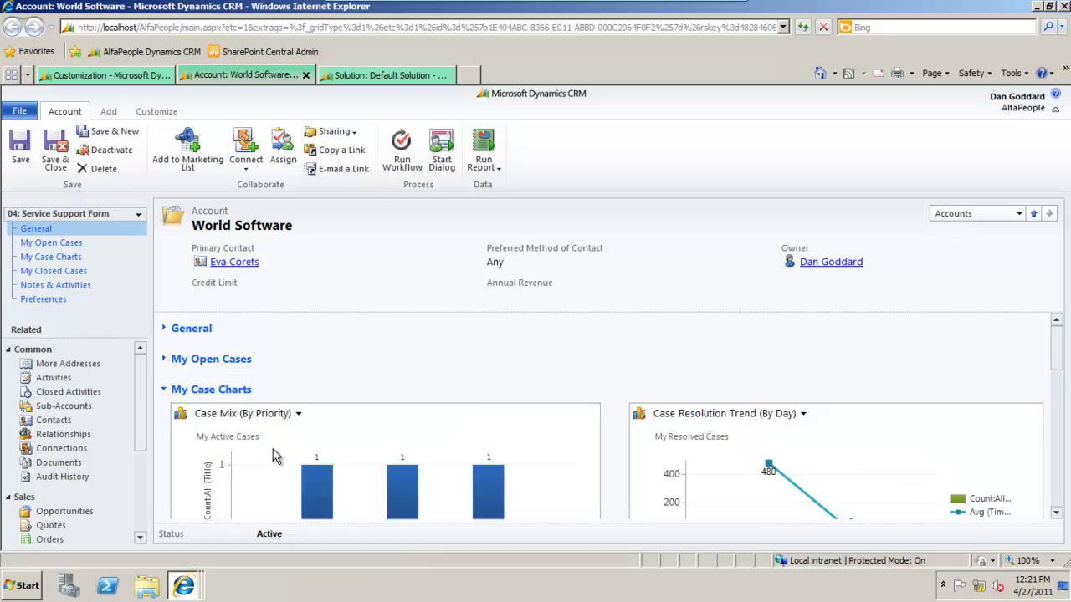
{"action": "scroll", "coordinate": [381, 460], "scroll_direction": "down", "scroll_amount": 1}
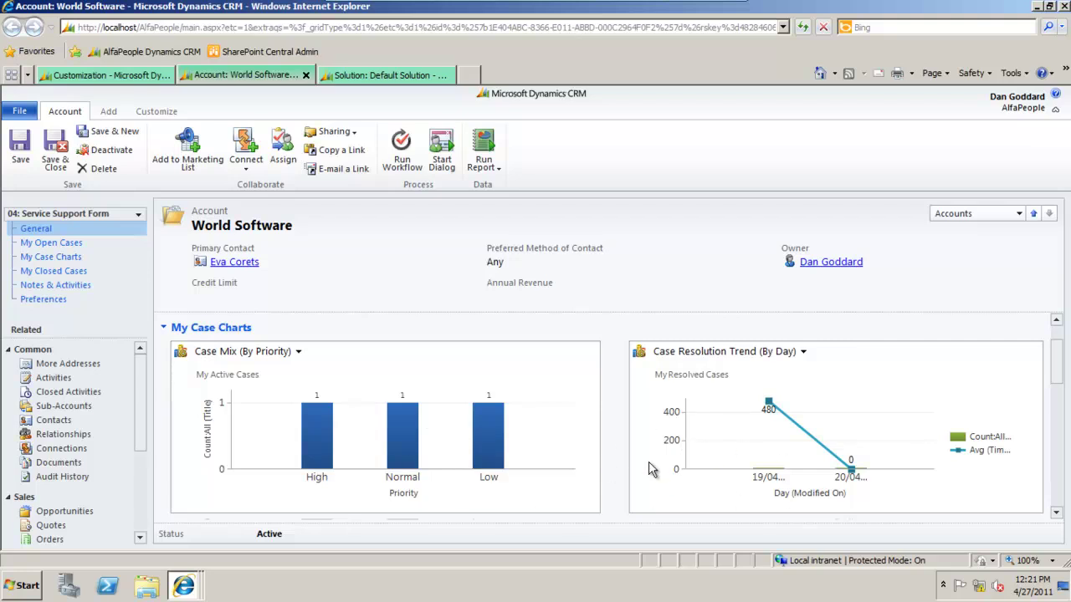
- Check the Case Resolution Trend chart options, then collapse My Case Charts to reveal My Closed Cases
{"action": "left_click", "coordinate": [803, 355]}
{"action": "left_click", "coordinate": [803, 355]}
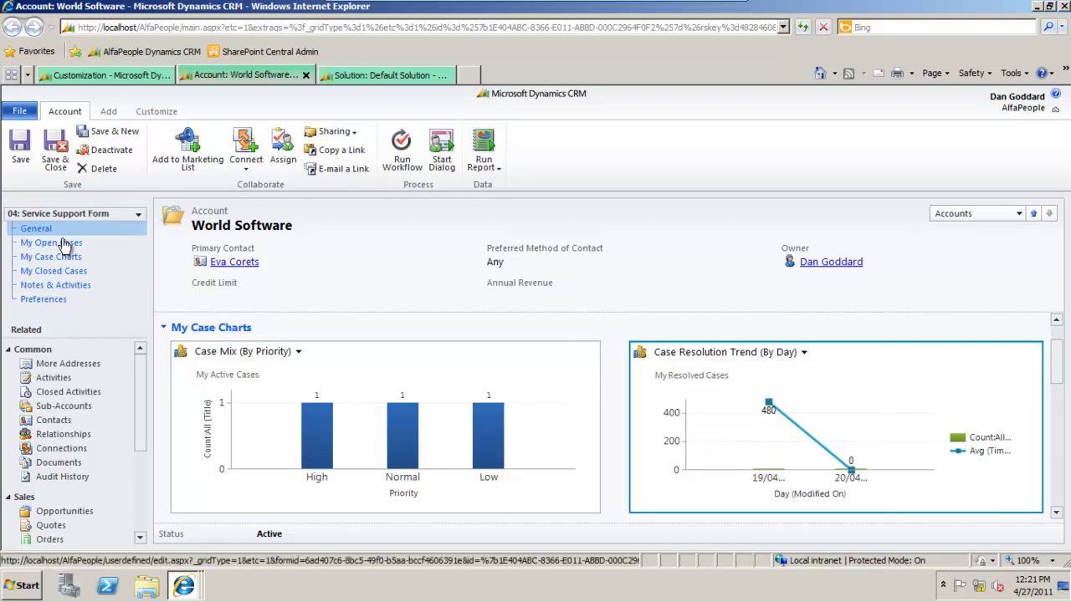
{"action": "left_click", "coordinate": [168, 329]}
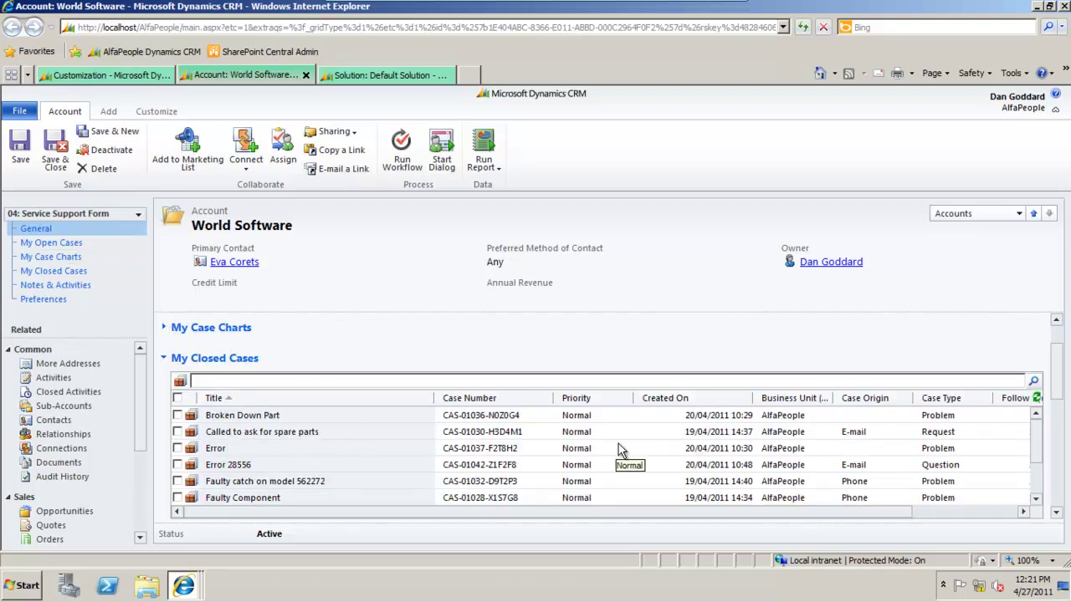
{"action": "left_click", "coordinate": [138, 214]}
- Switch to the 05: Service Manager Form and collapse General and Open Cases to see the case charts
{"action": "left_click", "coordinate": [87, 308]}
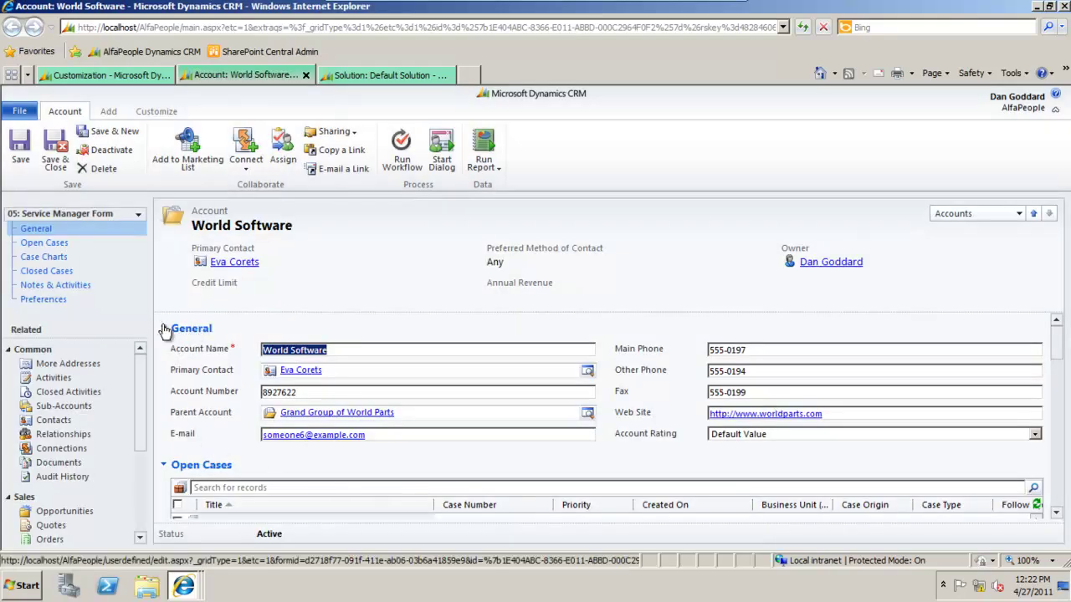
{"action": "left_click", "coordinate": [163, 328]}
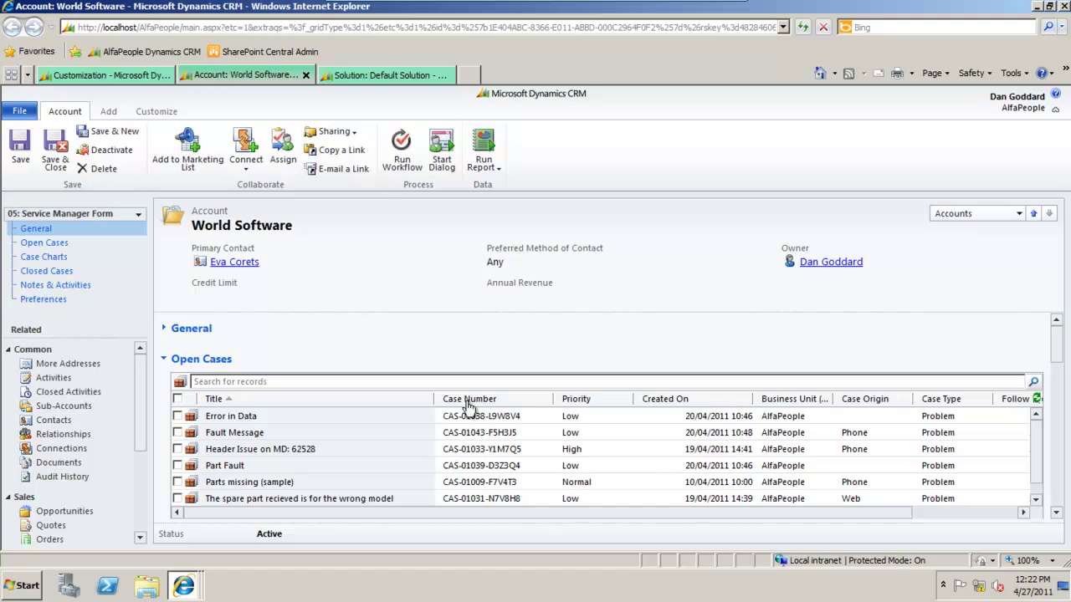
{"action": "left_click", "coordinate": [165, 359]}
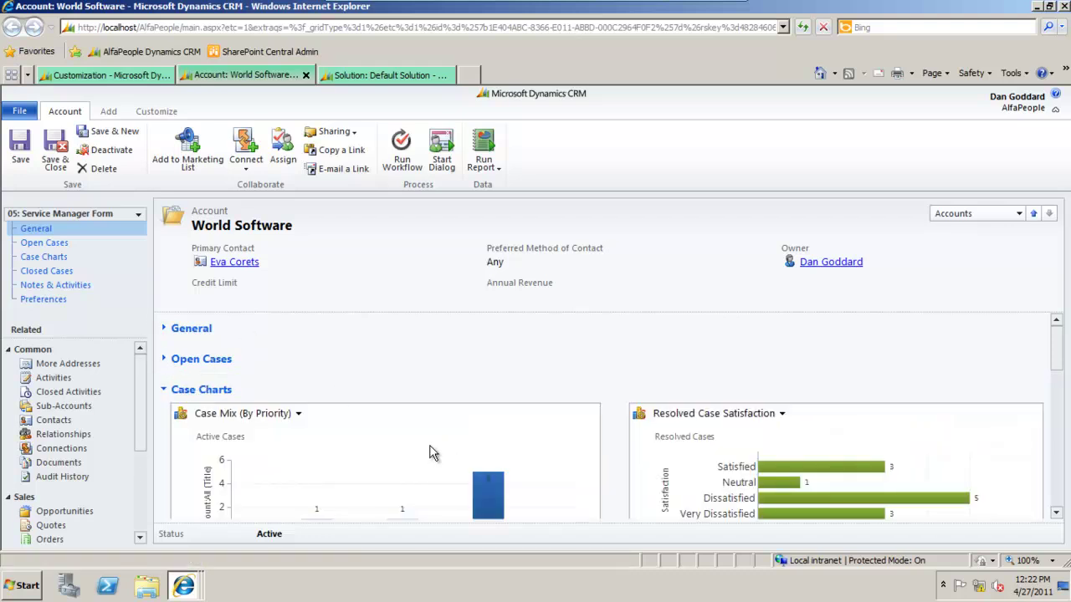
{"action": "scroll", "coordinate": [433, 442], "scroll_direction": "down", "scroll_amount": 2}
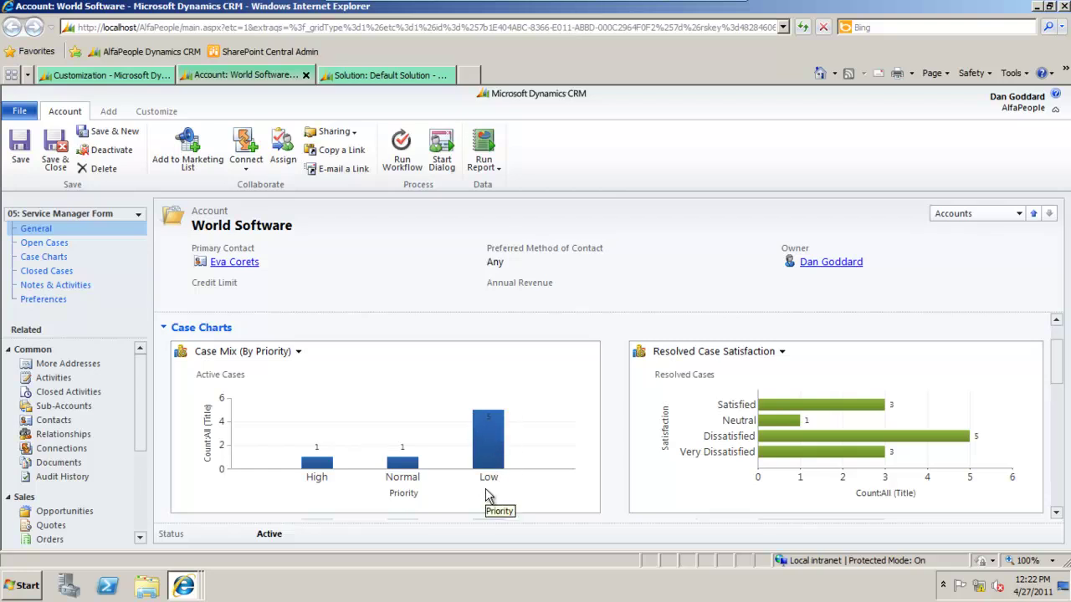
{"action": "mouse_move", "coordinate": [490, 456]}
- Collapse Case Charts to reveal the Closed Cases list
{"action": "scroll", "coordinate": [548, 487], "scroll_direction": "down", "scroll_amount": 2}
{"action": "scroll", "coordinate": [560, 490], "scroll_direction": "up", "scroll_amount": 2}
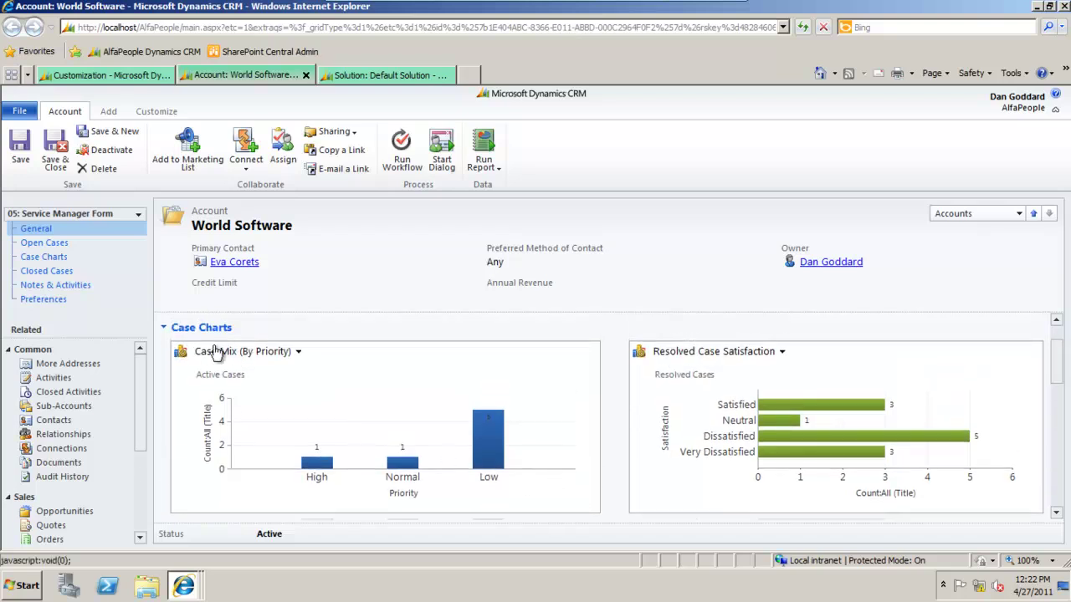
{"action": "left_click", "coordinate": [165, 328]}
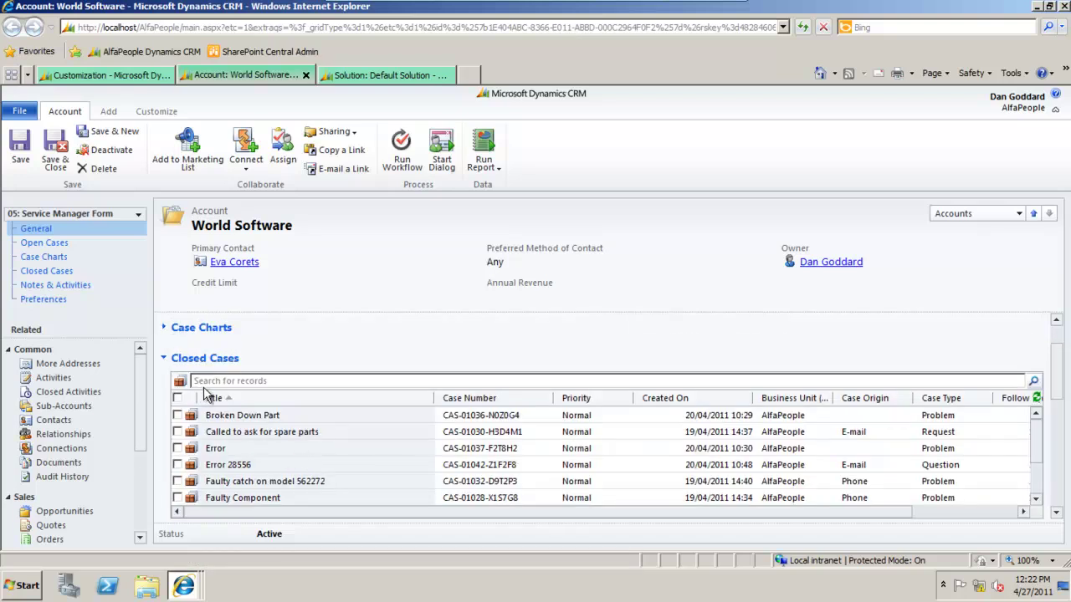
{"action": "scroll", "coordinate": [617, 475], "scroll_direction": "down", "scroll_amount": 2}
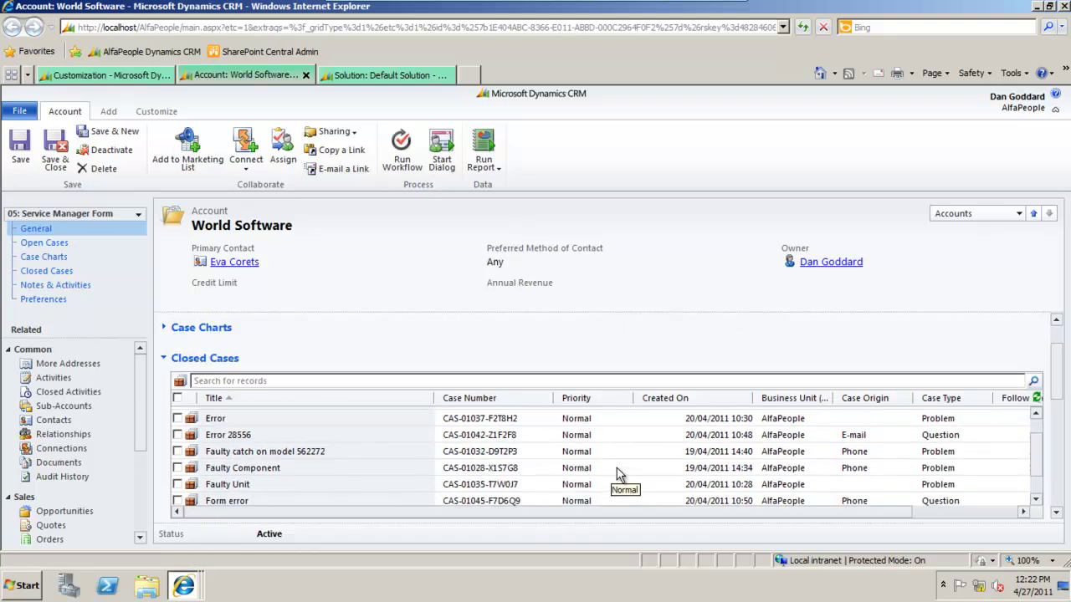
{"action": "scroll", "coordinate": [545, 471], "scroll_direction": "up", "scroll_amount": 4}
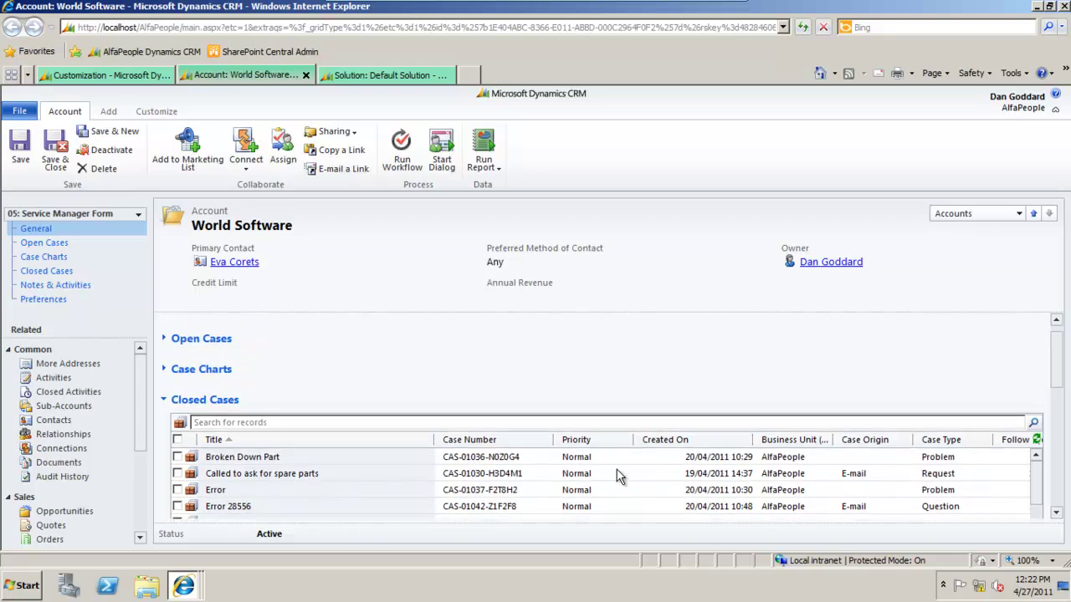
- Switch World Software to 06: Marketing Form, then select 02: Salesperson Form in the Default Solution's Account forms
{"action": "left_click", "coordinate": [136, 223]}
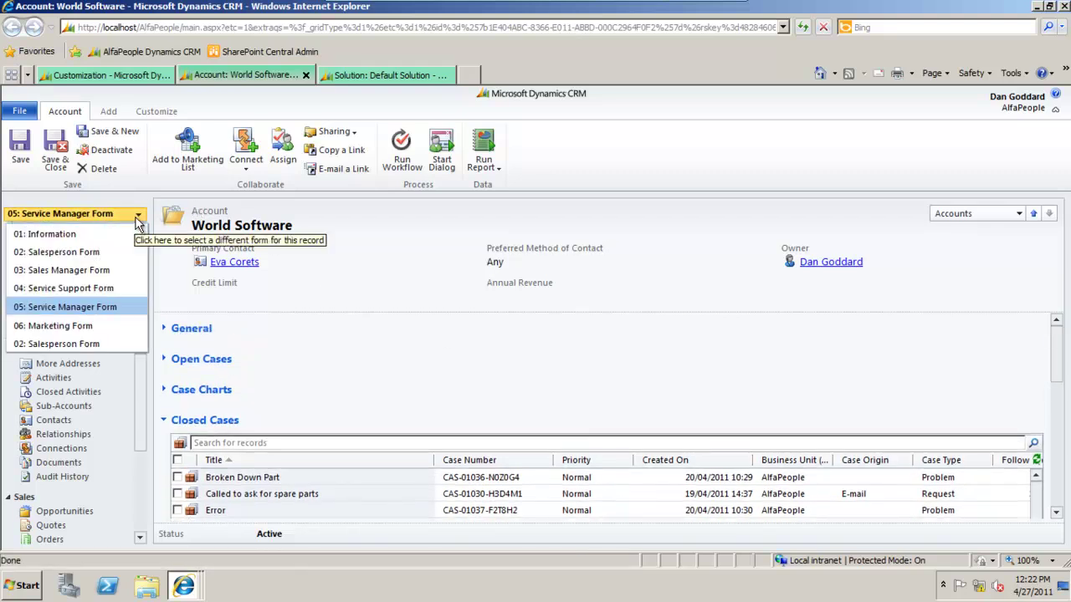
{"action": "left_click", "coordinate": [109, 331]}
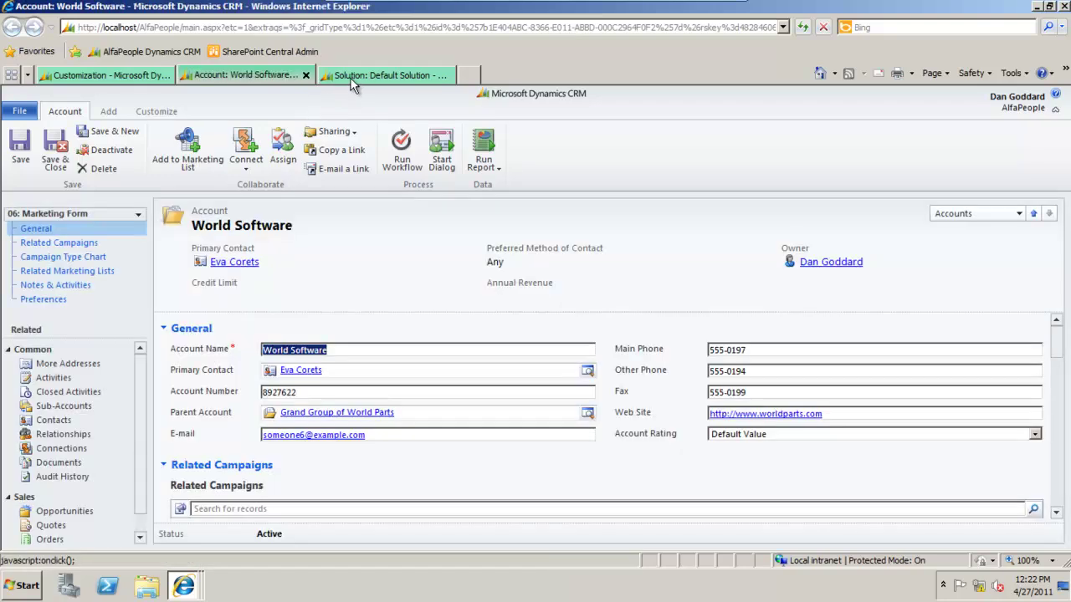
{"action": "left_click", "coordinate": [355, 77]}
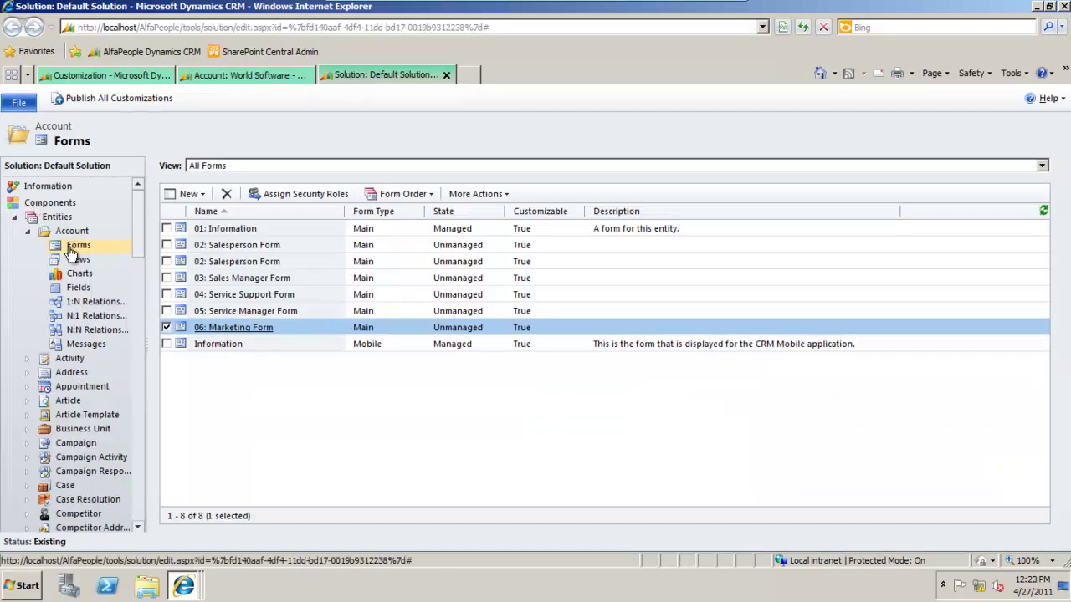
{"action": "left_click", "coordinate": [299, 246]}
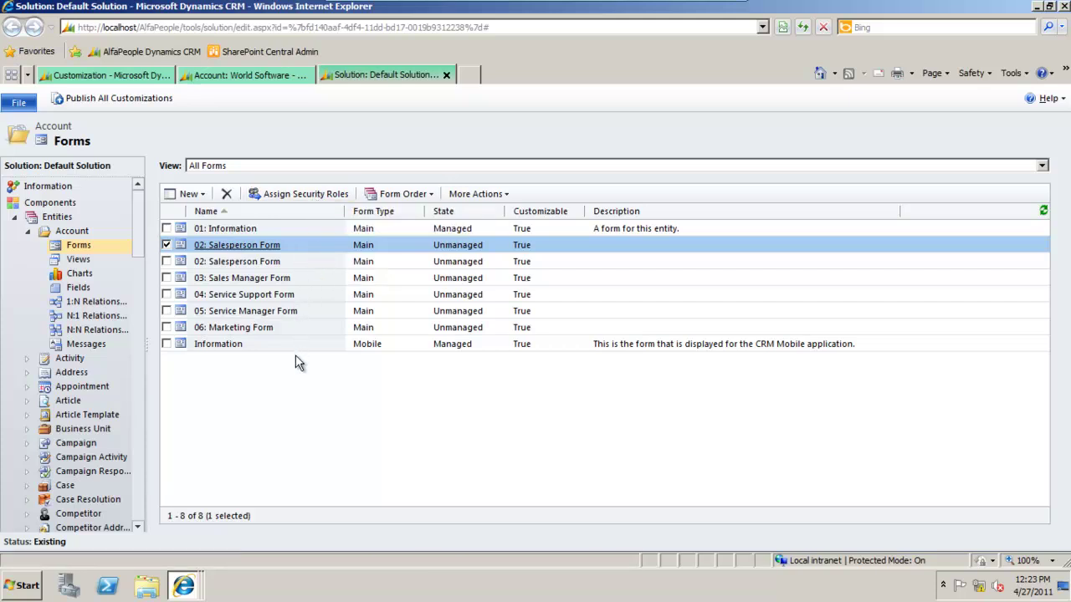
- Assign the CSR Manager and Customer Service Representative roles to the 04: Service Support Form
{"action": "left_click", "coordinate": [312, 296]}
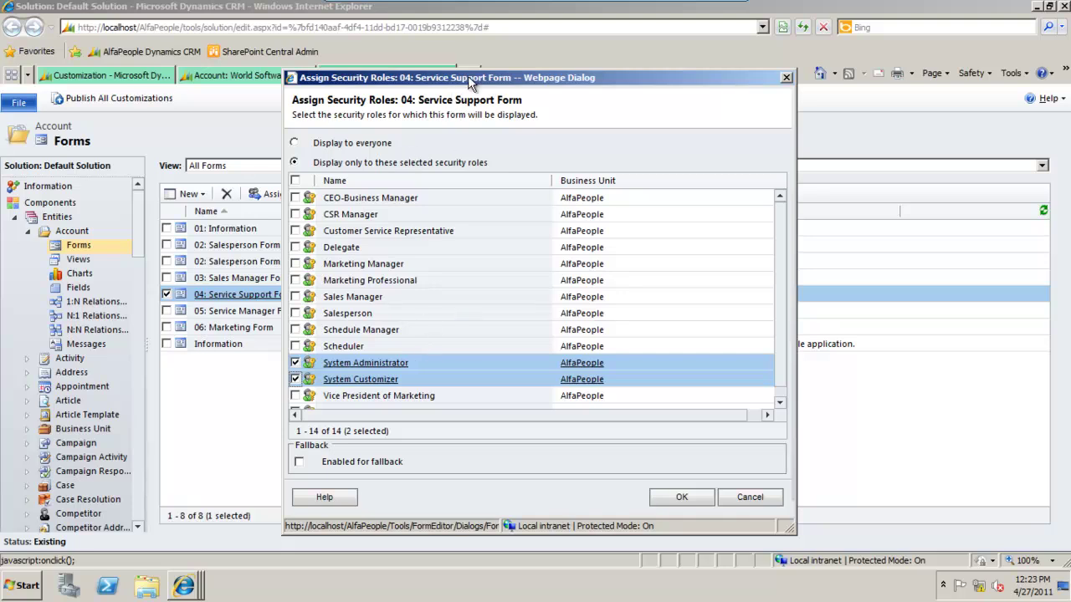
{"action": "left_click_drag", "start_coordinate": [470, 78], "coordinate": [593, 60]}
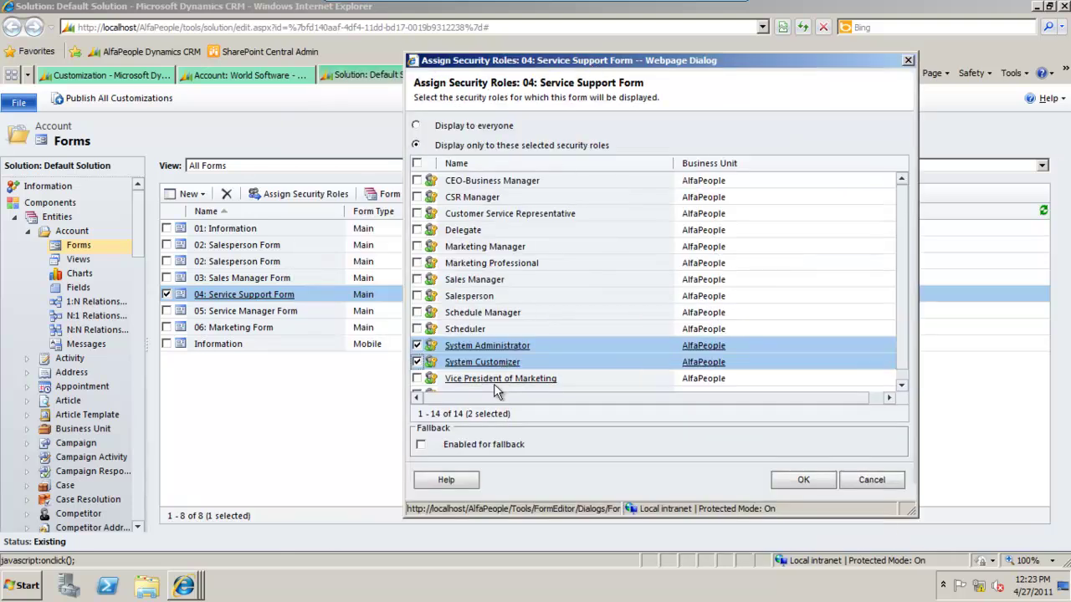
{"action": "left_click", "coordinate": [417, 197]}
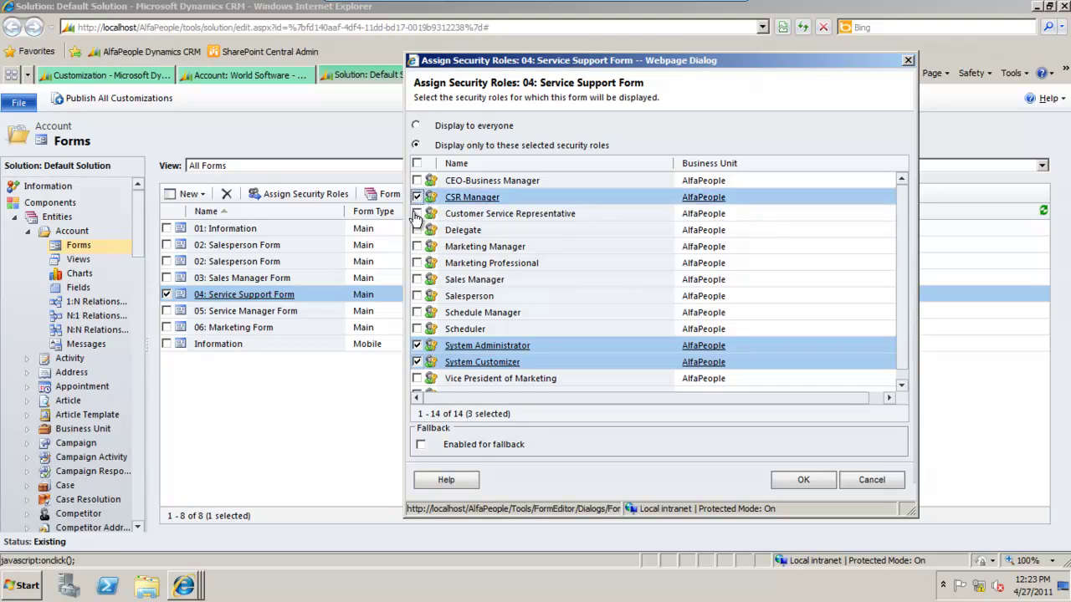
{"action": "left_click", "coordinate": [418, 214]}
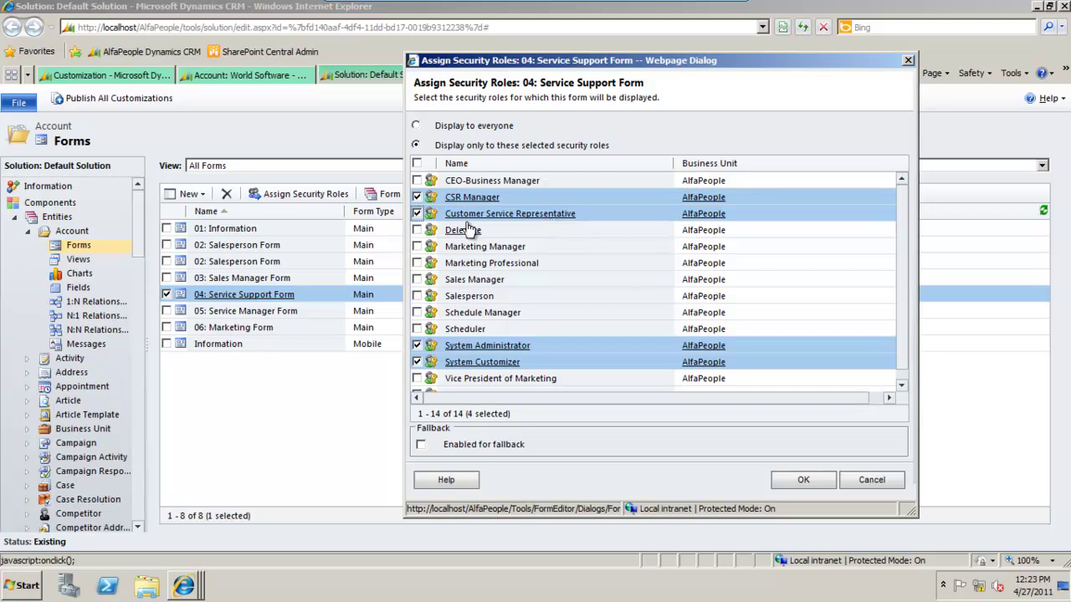
{"action": "left_click", "coordinate": [794, 482]}
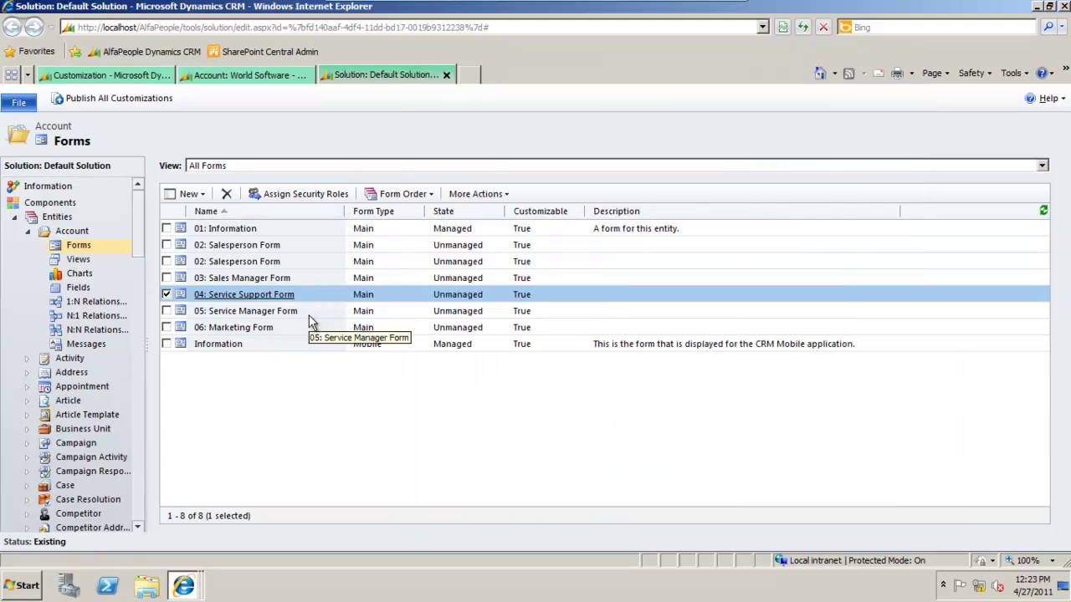
- Return to the World Software record, confirm it uses 06: Marketing Form, and show the Customize ribbon
{"action": "left_click", "coordinate": [285, 75]}
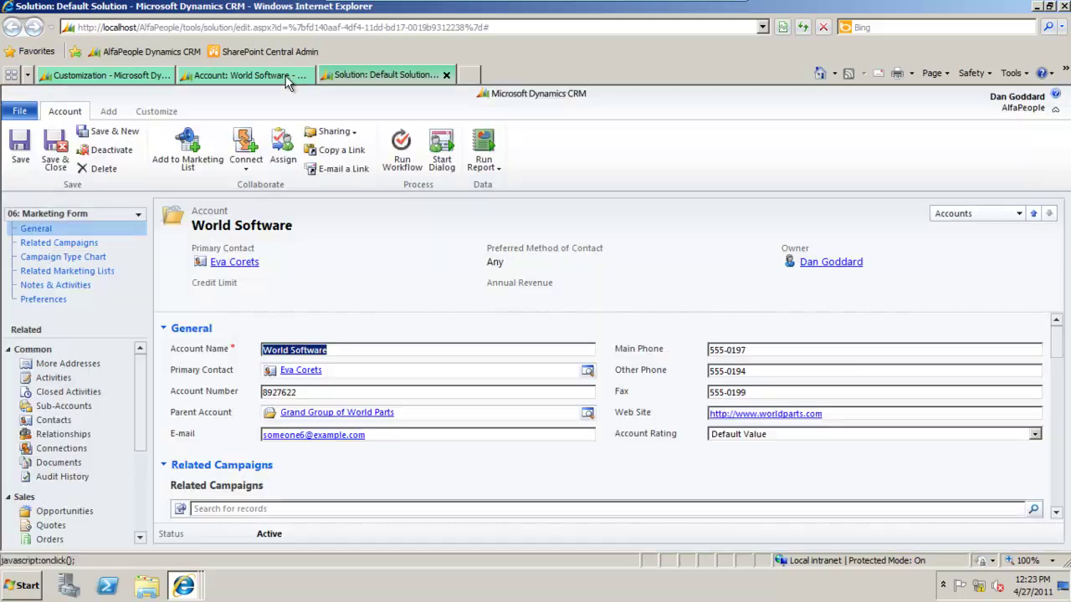
{"action": "left_click", "coordinate": [130, 217]}
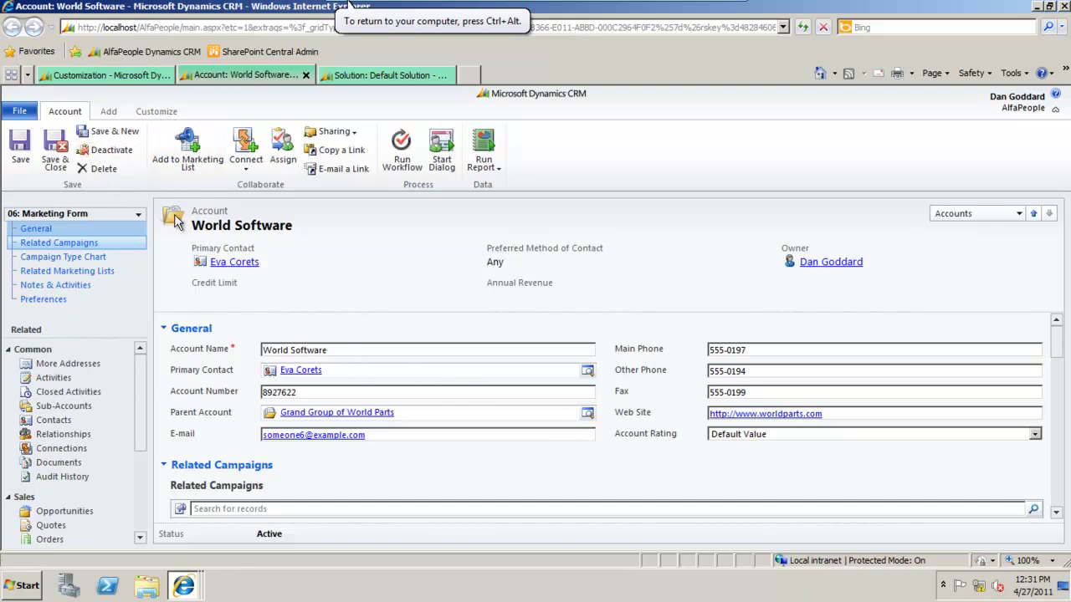
{"action": "left_click", "coordinate": [159, 114]}
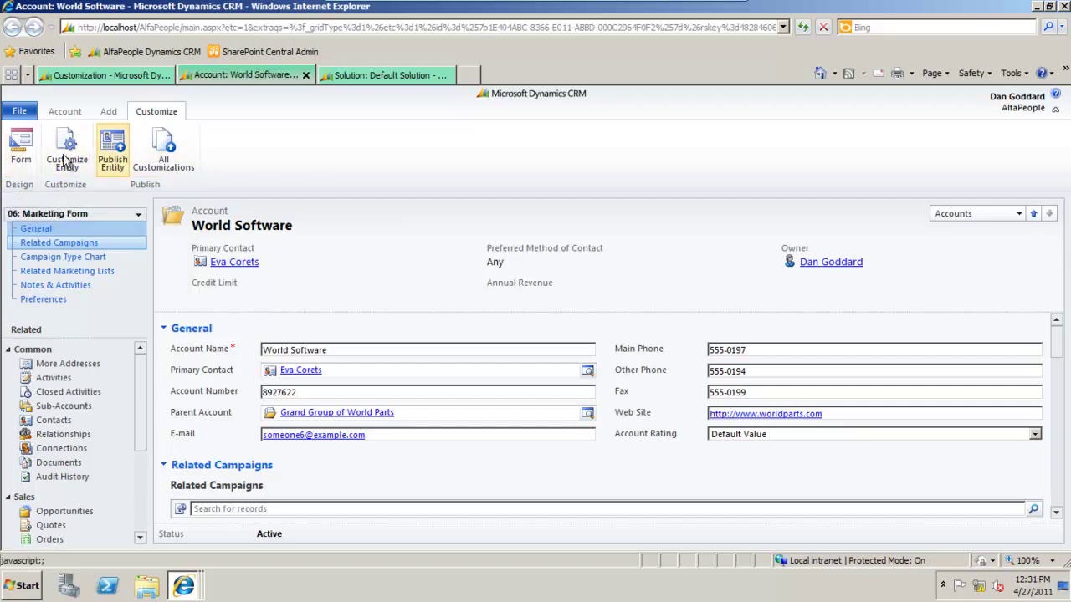
- Open the 06: Marketing Form in the form editor, then start and cancel a Save As copy
{"action": "left_click", "coordinate": [20, 156]}
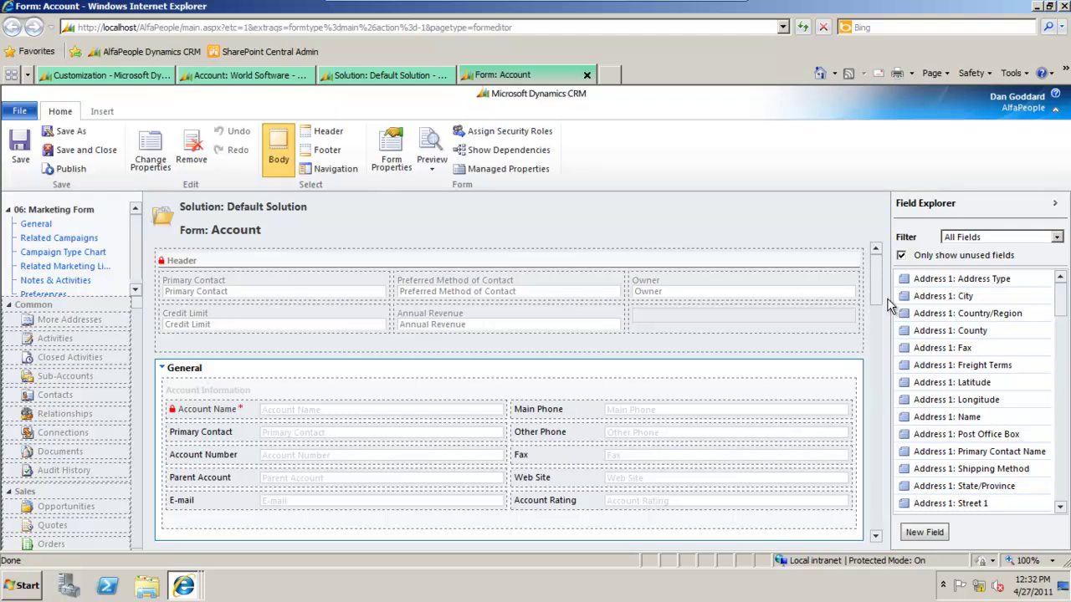
{"action": "left_click_drag", "start_coordinate": [875, 285], "coordinate": [902, 270]}
{"action": "left_click", "coordinate": [72, 134]}
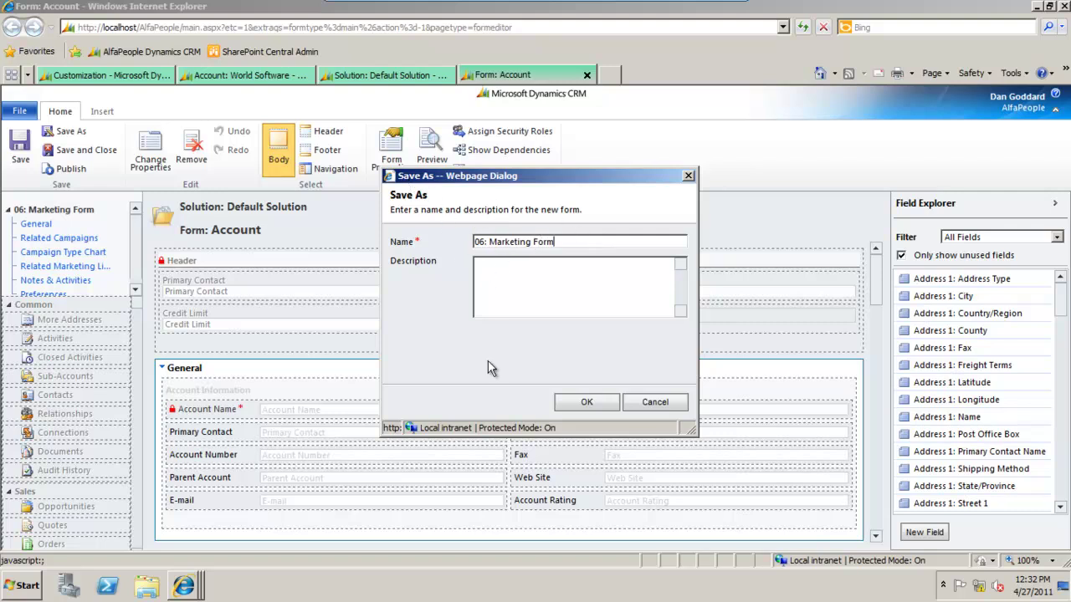
{"action": "left_click", "coordinate": [654, 402]}
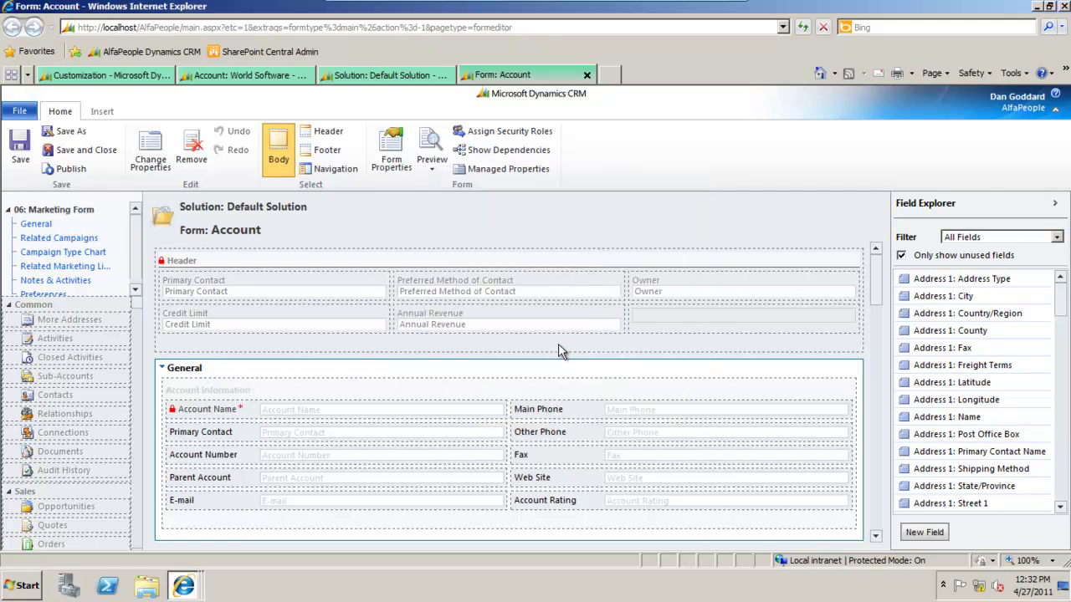